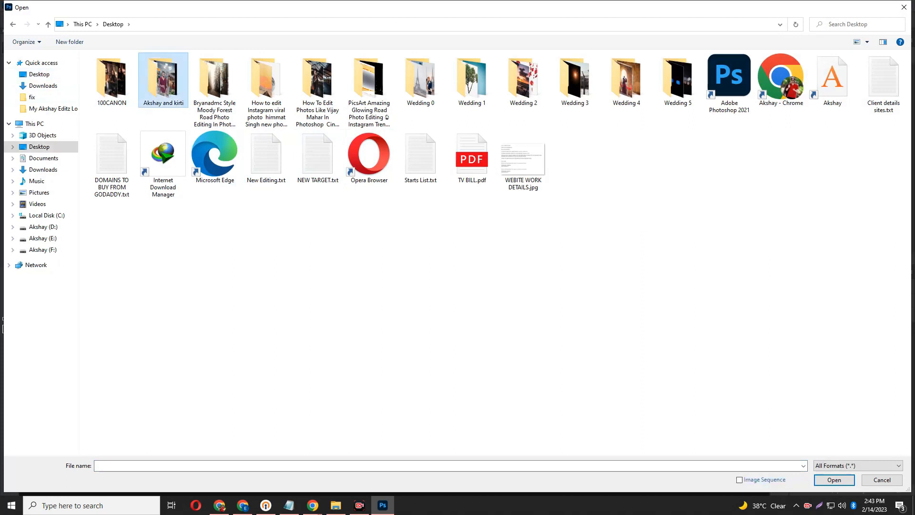
- Open BG.jpg and the cut-out PNGIMG_3858.png as separate documents
{"action": "left_click", "coordinate": [266, 77]}
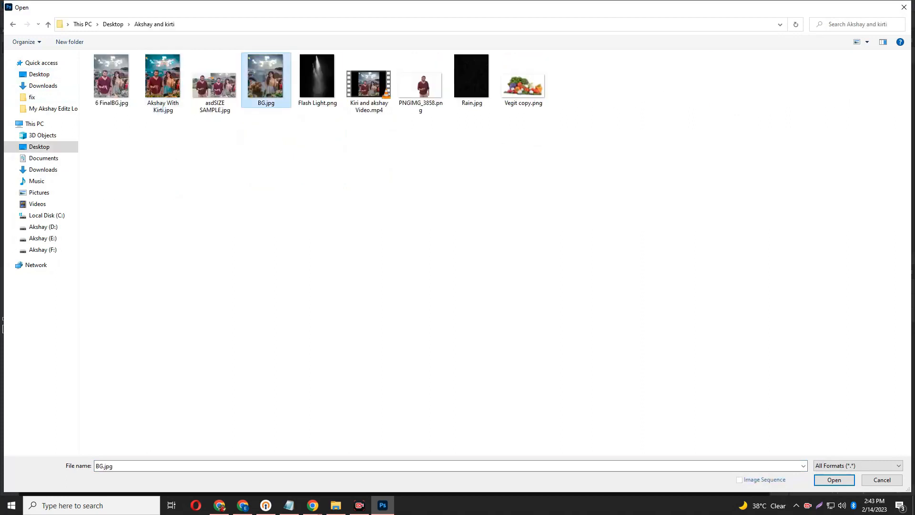
{"action": "left_click", "coordinate": [834, 479]}
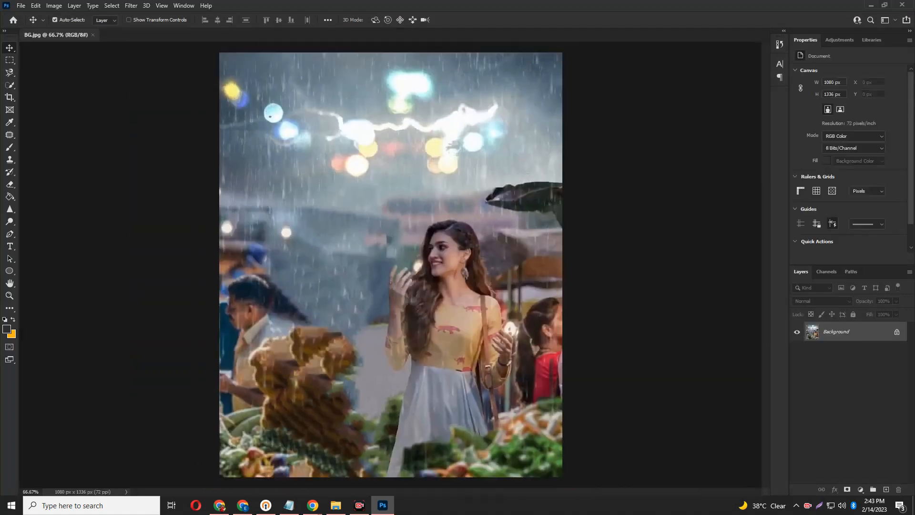
{"action": "left_click", "coordinate": [20, 5]}
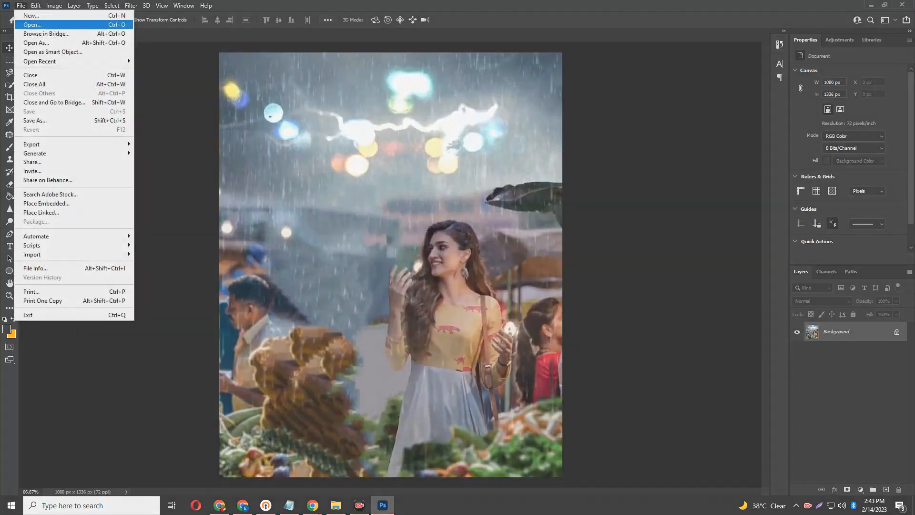
{"action": "left_click", "coordinate": [30, 24]}
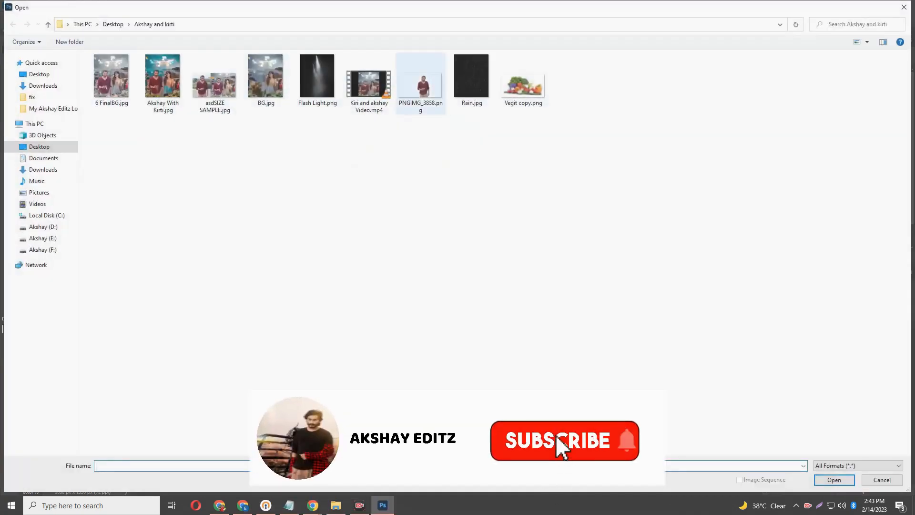
{"action": "left_click", "coordinate": [420, 83]}
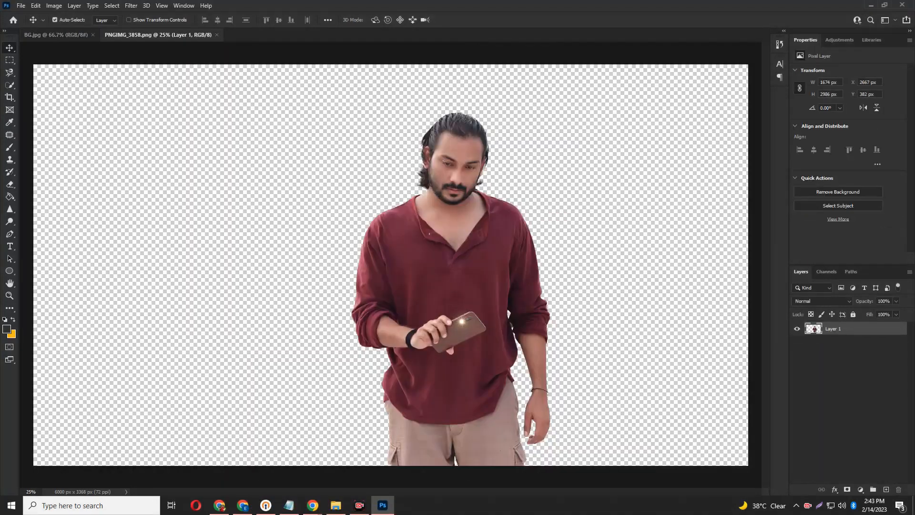
- Copy the cut-out man's layer from PNGIMG_3858.png into the BG.jpg document
{"action": "left_click_drag", "start_coordinate": [432, 125], "coordinate": [67, 35]}
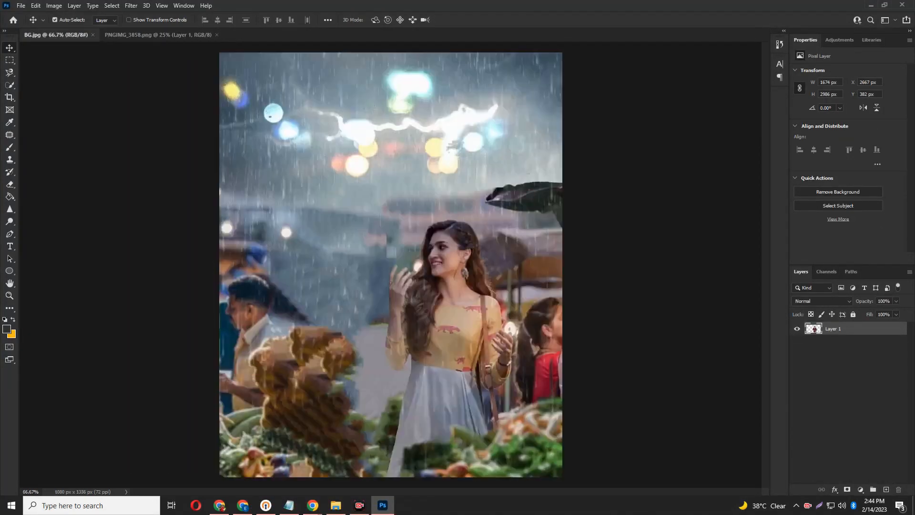
{"action": "left_click_drag", "start_coordinate": [270, 116], "coordinate": [270, 117]}
{"action": "left_click_drag", "start_coordinate": [359, 231], "coordinate": [425, 283]}
- Scale the man down to about 470 × 838 px and place him beside the woman in the market scene
{"action": "key", "text": "ctrl+t"}
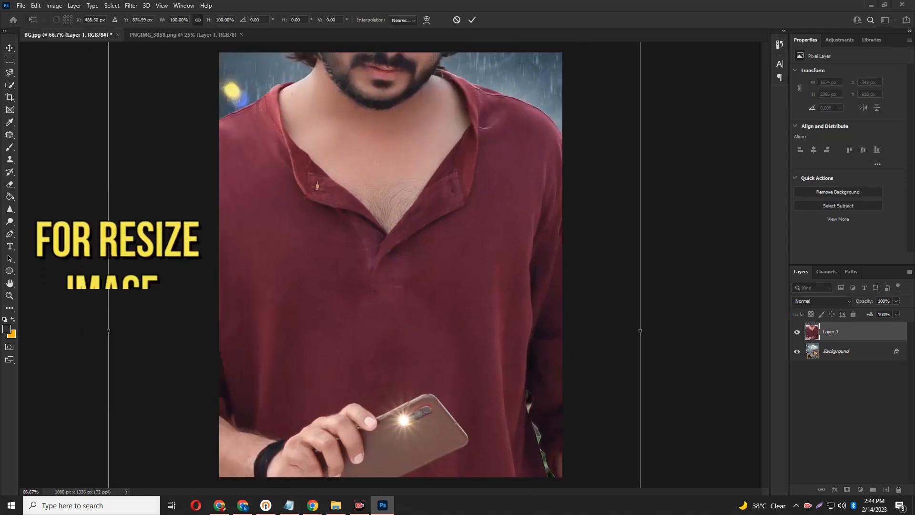
{"action": "left_click_drag", "start_coordinate": [108, 331], "coordinate": [451, 330]}
{"action": "left_click_drag", "start_coordinate": [524, 320], "coordinate": [339, 316]}
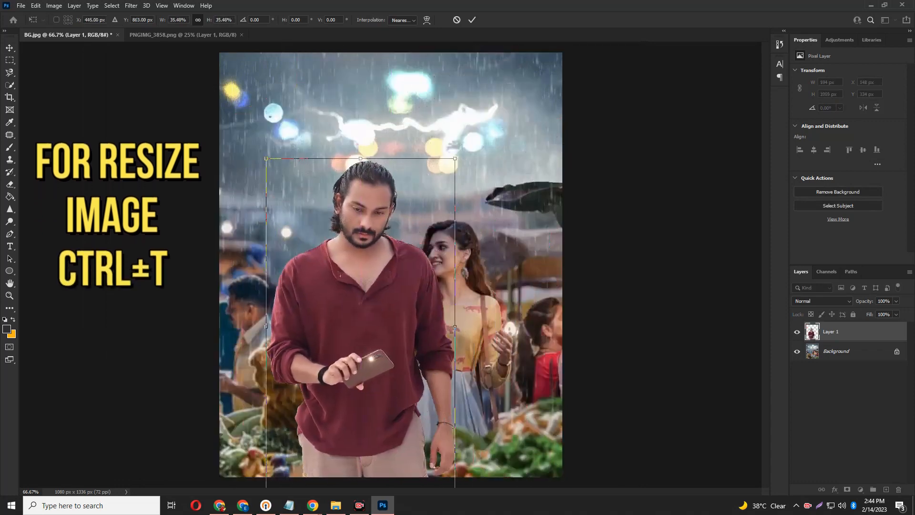
{"action": "left_click_drag", "start_coordinate": [455, 327], "coordinate": [352, 329]}
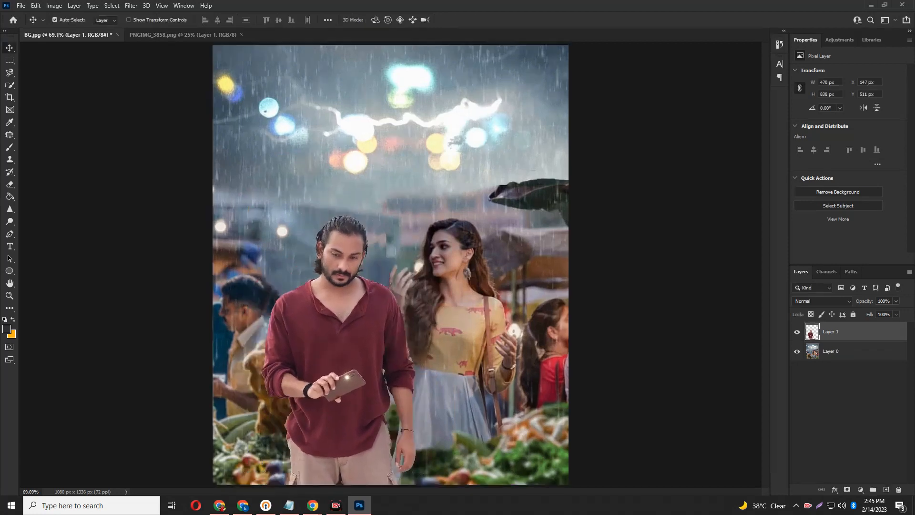
{"action": "mouse_move", "coordinate": [374, 326]}
{"action": "left_mouse_down"}
{"action": "mouse_move", "coordinate": [333, 321]}
{"action": "mouse_move", "coordinate": [360, 330]}
{"action": "left_mouse_up"}
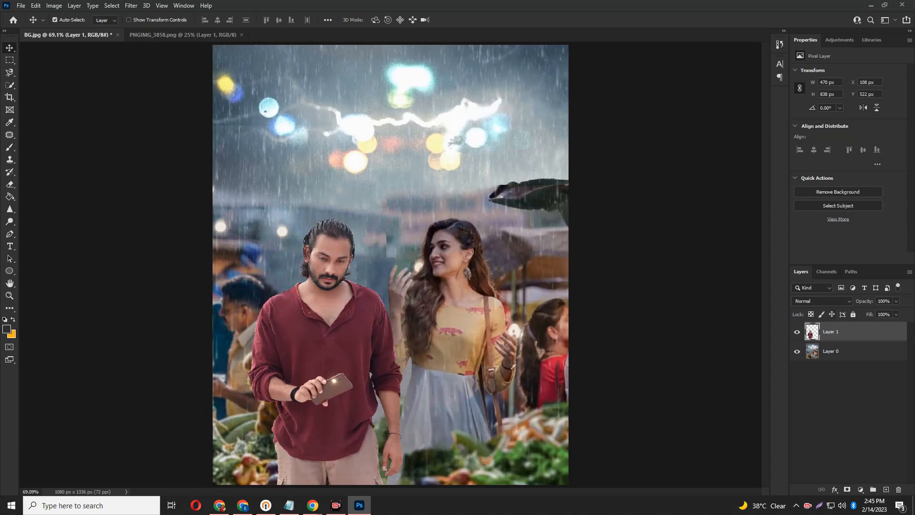
- Lower the fill of the man's layer to 35%
{"action": "left_click", "coordinate": [896, 315]}
{"action": "left_click_drag", "start_coordinate": [899, 326], "coordinate": [868, 325]}
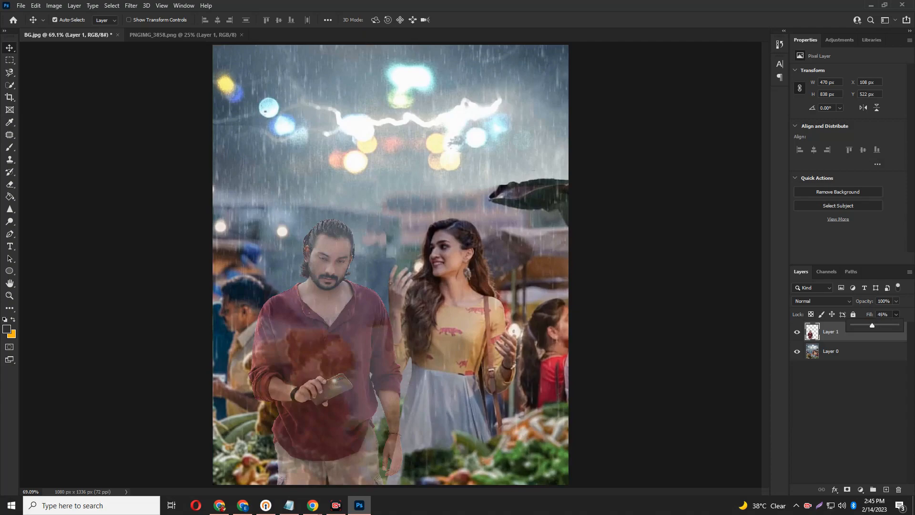
{"action": "scroll", "coordinate": [406, 428], "scroll_direction": "up", "scroll_amount": 10}
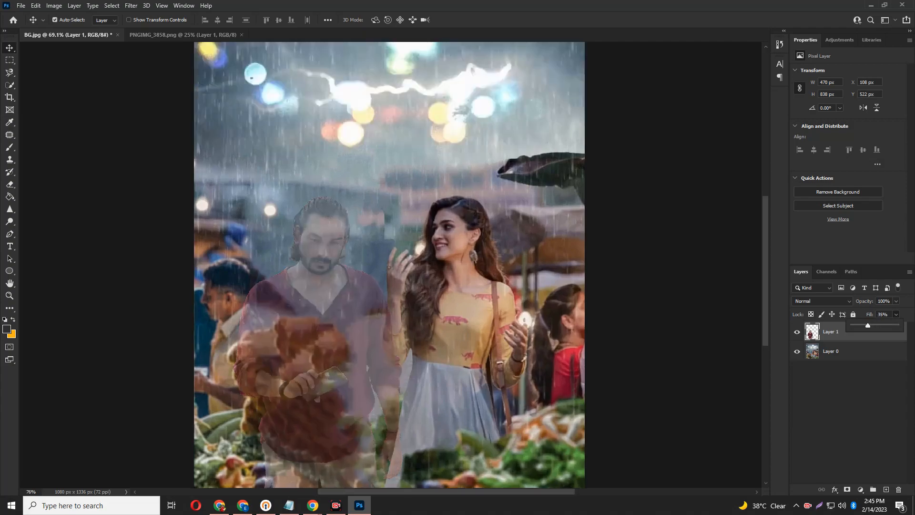
- Erase the parts of the man's hand that overlap the edge of the woman's skirt, using a small eraser
{"action": "key", "text": "e"}
{"action": "key", "text": "shift+bracketright"}
{"action": "scroll", "coordinate": [366, 316], "scroll_direction": "up", "scroll_amount": 6}
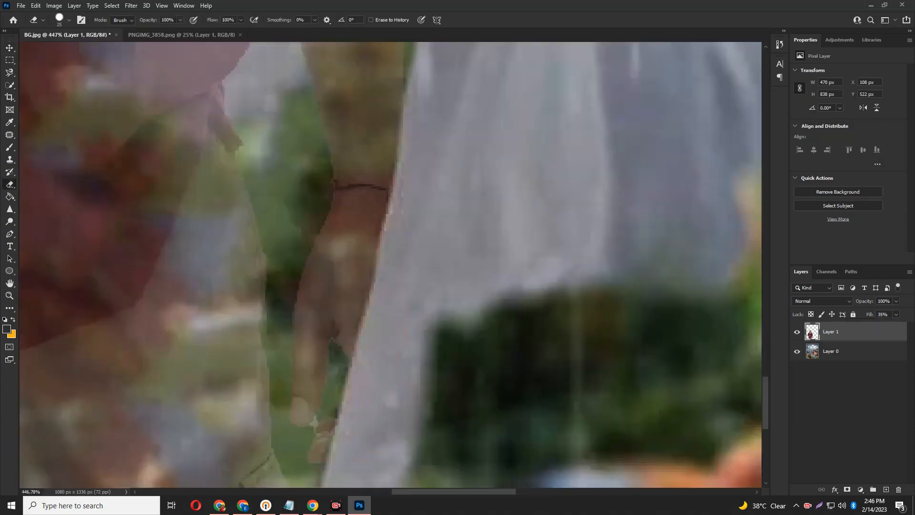
{"action": "scroll", "coordinate": [377, 324], "scroll_direction": "down", "scroll_amount": 4}
{"action": "key", "text": "bracketleft"}
{"action": "key", "text": "bracketleft"}
{"action": "key", "text": "bracketleft"}
{"action": "scroll", "coordinate": [365, 193], "scroll_direction": "up", "scroll_amount": 3}
{"action": "mouse_move", "coordinate": [358, 261]}
{"action": "left_mouse_down"}
{"action": "mouse_move", "coordinate": [363, 171]}
{"action": "mouse_move", "coordinate": [348, 405]}
{"action": "left_mouse_up"}
{"action": "left_click_drag", "start_coordinate": [354, 303], "coordinate": [353, 365]}
{"action": "left_click_drag", "start_coordinate": [330, 333], "coordinate": [330, 358]}
- Restore the fill of the man's layer to 100% and deselect the layers
{"action": "key", "text": "ctrl+0"}
{"action": "left_click", "coordinate": [897, 301]}
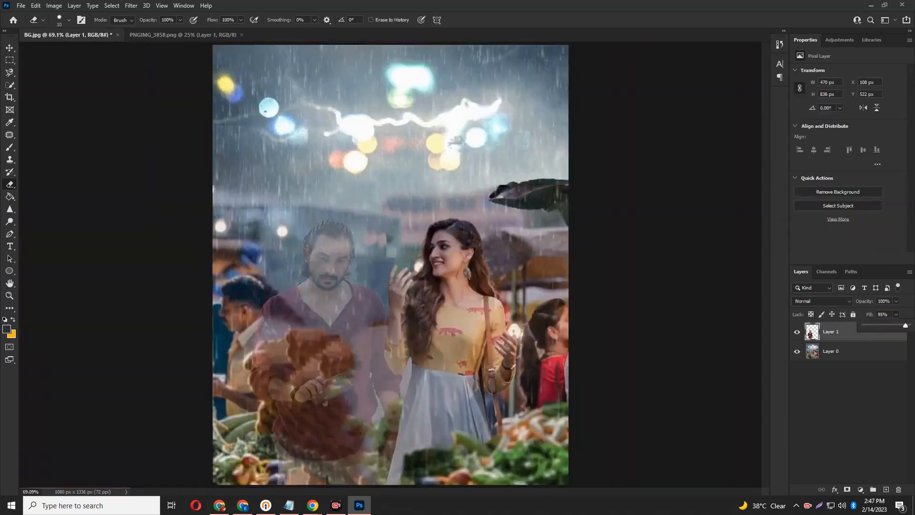
{"action": "left_click_drag", "start_coordinate": [897, 312], "coordinate": [908, 312]}
{"action": "left_click", "coordinate": [849, 405]}
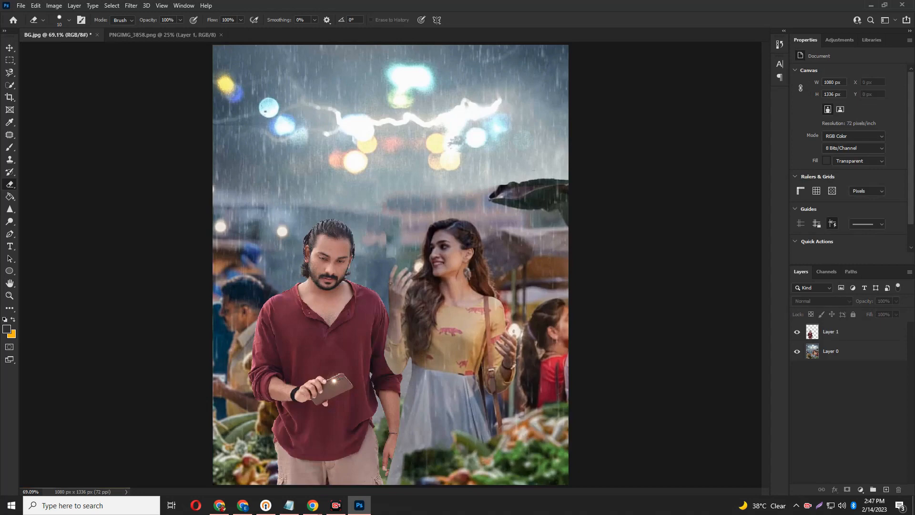
- Add a new empty layer above Layer 0 and clip it to Layer 0
{"action": "left_click", "coordinate": [848, 351]}
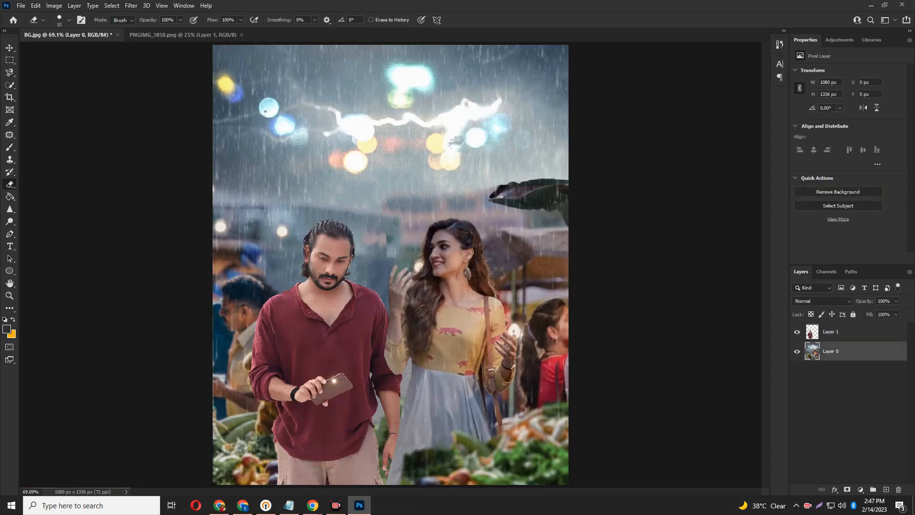
{"action": "left_click", "coordinate": [886, 489]}
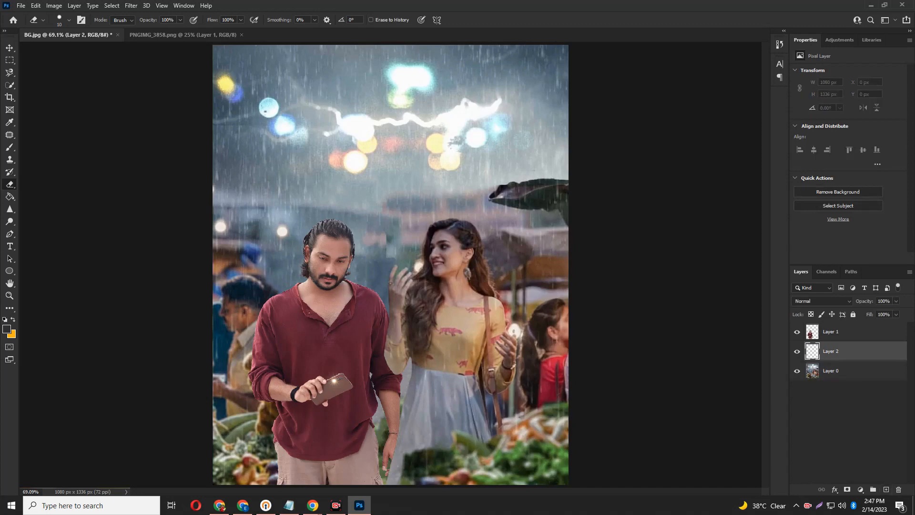
{"action": "right_click", "coordinate": [847, 352]}
{"action": "left_click", "coordinate": [762, 275]}
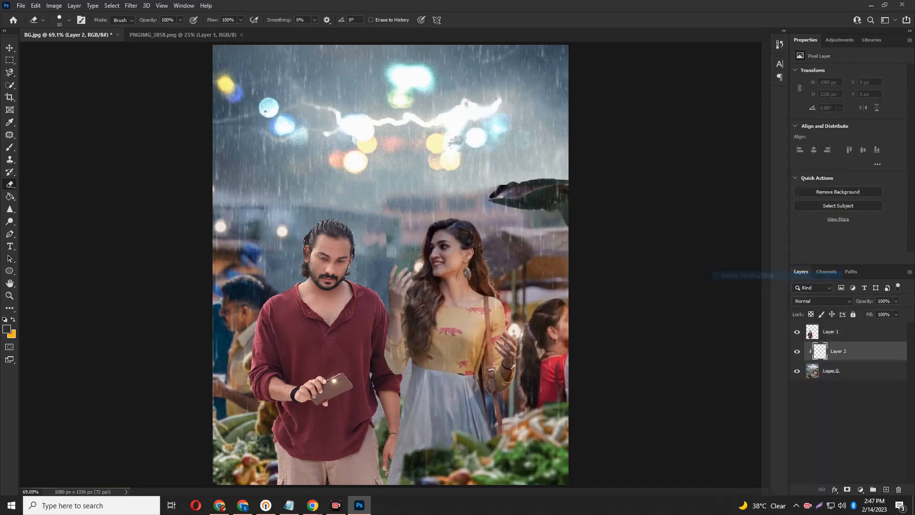
{"action": "scroll", "coordinate": [387, 354], "scroll_direction": "up", "scroll_amount": 10}
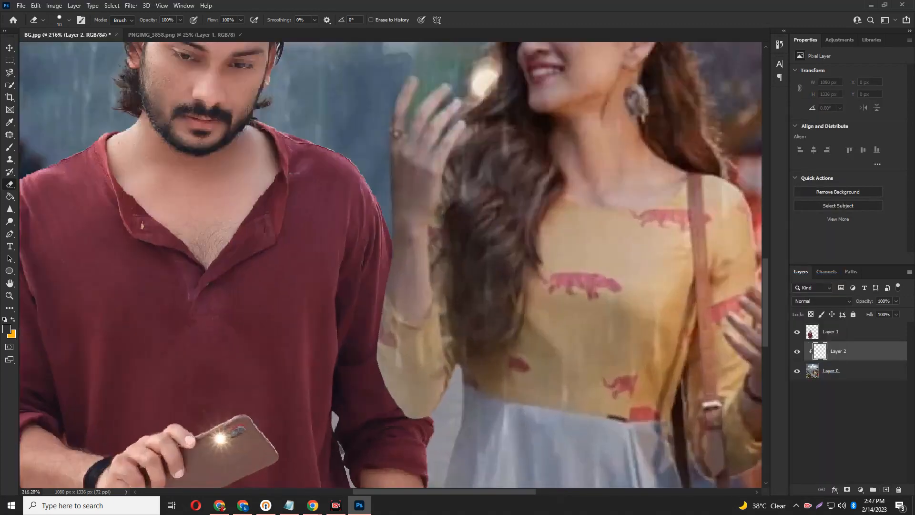
- Choose the Brush tool and reduce its size to 80 px
{"action": "right_click", "coordinate": [10, 148]}
{"action": "left_click", "coordinate": [48, 147]}
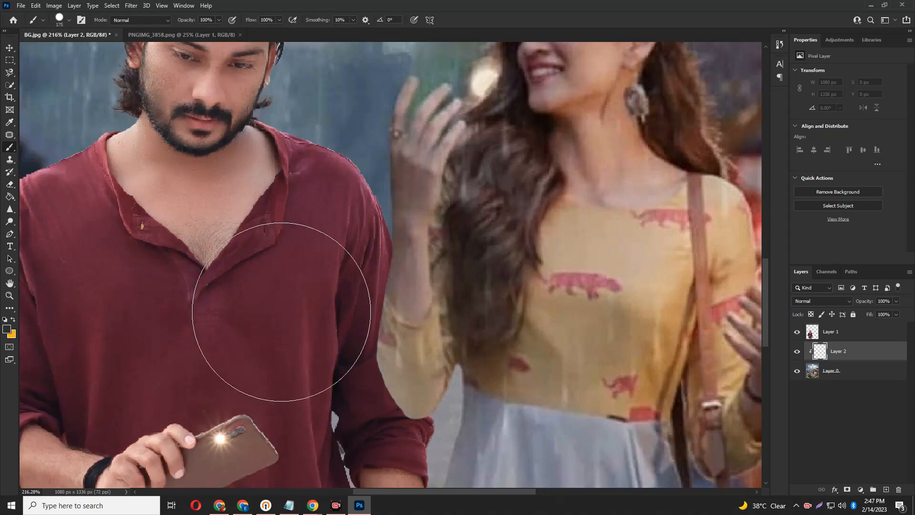
{"action": "key", "text": "bracketleft"}
{"action": "key", "text": "bracketleft"}
{"action": "key", "text": "bracketleft"}
{"action": "key", "text": "bracketleft"}
{"action": "key", "text": "bracketleft"}
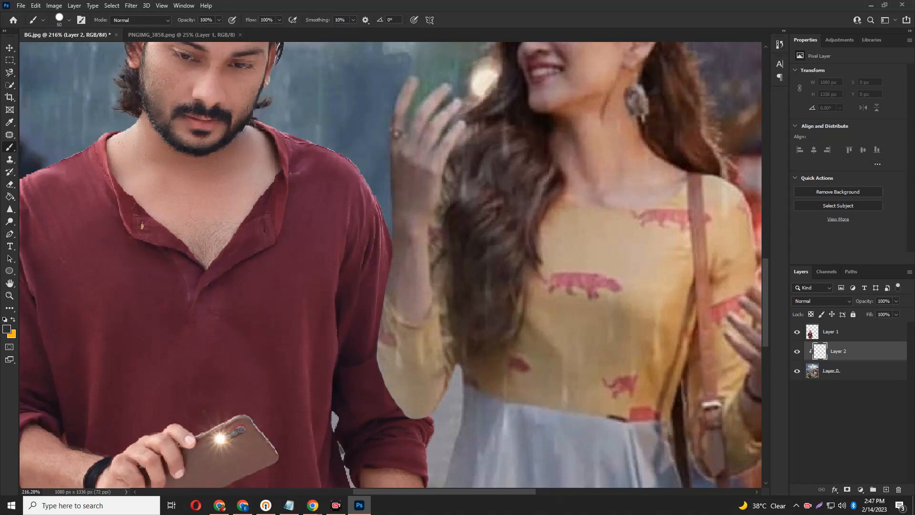
- Try a stroke on the woman's arm beside the man, undo it, and switch to a soft round 40 px brush
{"action": "left_click_drag", "start_coordinate": [393, 247], "coordinate": [390, 290]}
{"action": "key", "text": "ctrl+z"}
{"action": "right_click", "coordinate": [219, 257]}
{"action": "left_click", "coordinate": [278, 370]}
{"action": "left_click", "coordinate": [354, 129]}
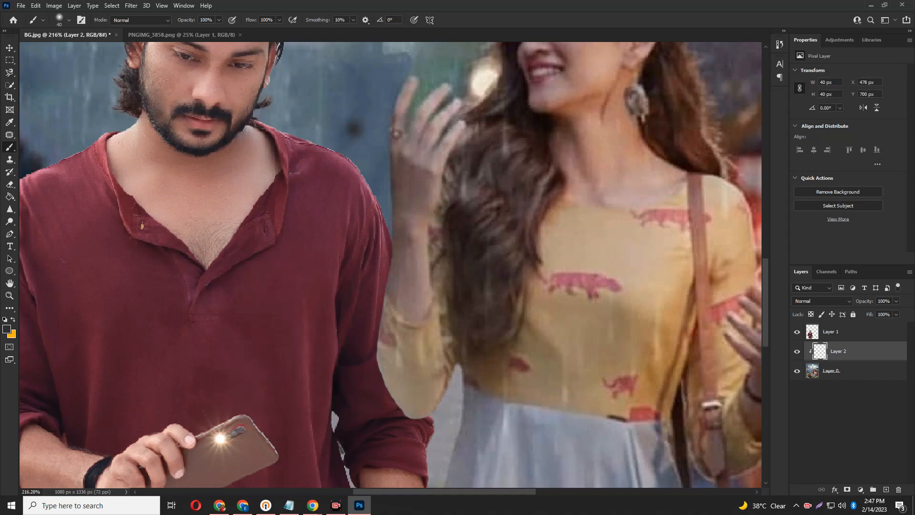
- Set the brush opacity to 41% and paint a soft shadow on the woman's arm and dress beside the man
{"action": "left_click", "coordinate": [219, 20]}
{"action": "left_click_drag", "start_coordinate": [221, 30], "coordinate": [202, 31]}
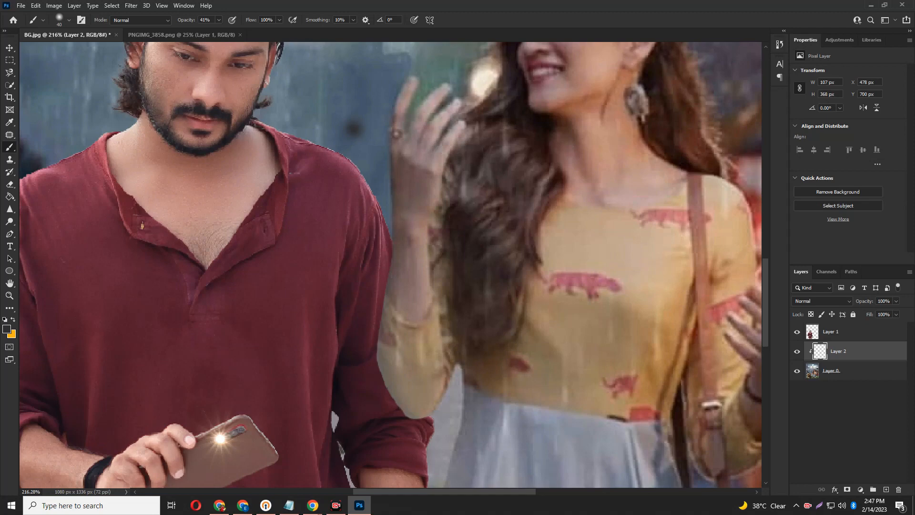
{"action": "key", "text": "ctrl+0"}
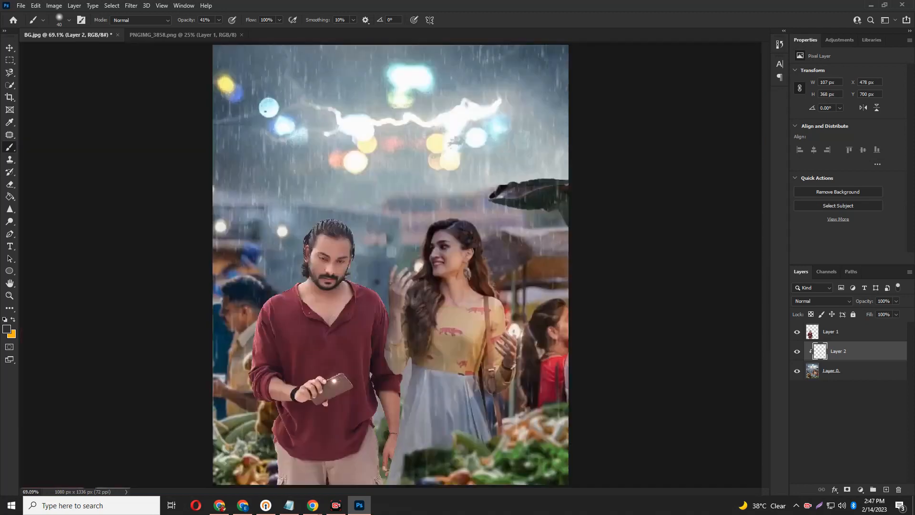
- Add a new empty layer above the man's Layer 1 and clip it to Layer 1
{"action": "left_click", "coordinate": [831, 331]}
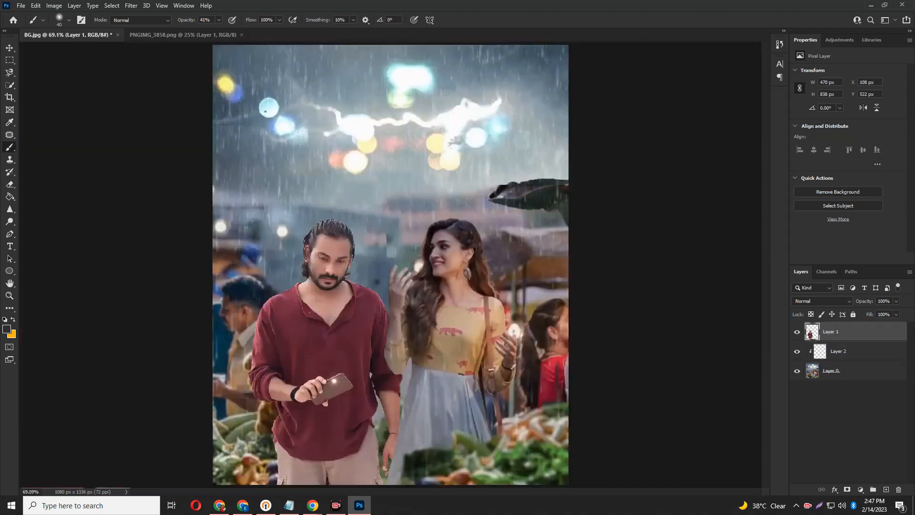
{"action": "left_click", "coordinate": [887, 490]}
{"action": "right_click", "coordinate": [835, 332]}
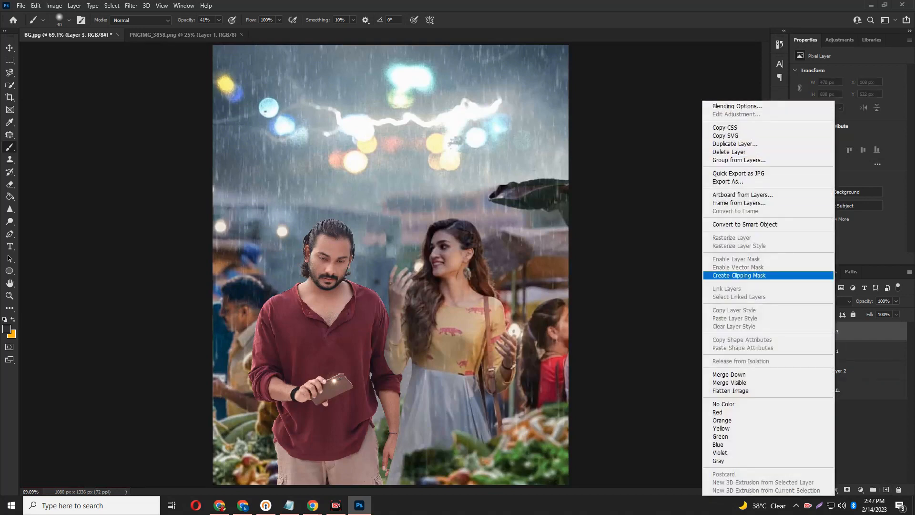
{"action": "left_click", "coordinate": [739, 275]}
- Undo the last stroke, then paint a soft black shadow at 41% opacity along the man's sleeve beside the woman
{"action": "scroll", "coordinate": [401, 328], "scroll_direction": "up", "scroll_amount": 7}
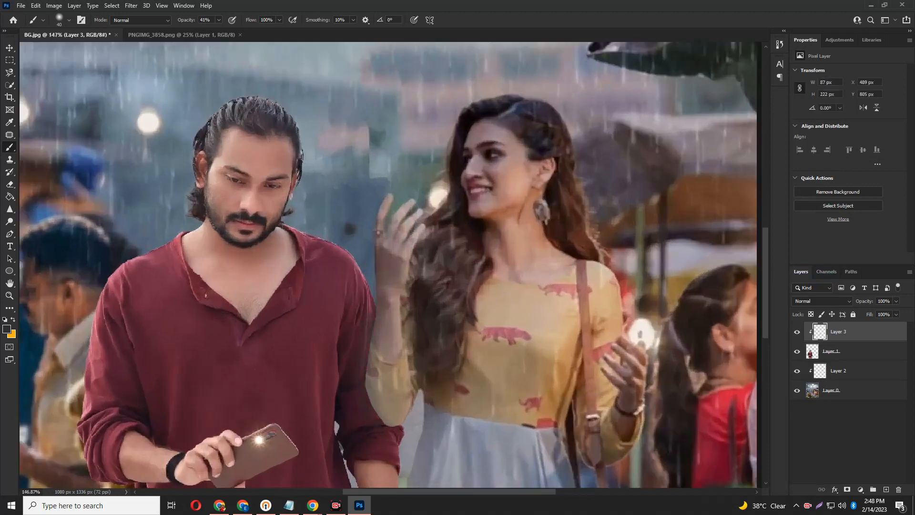
{"action": "key", "text": "ctrl+z"}
{"action": "left_click", "coordinate": [7, 329]}
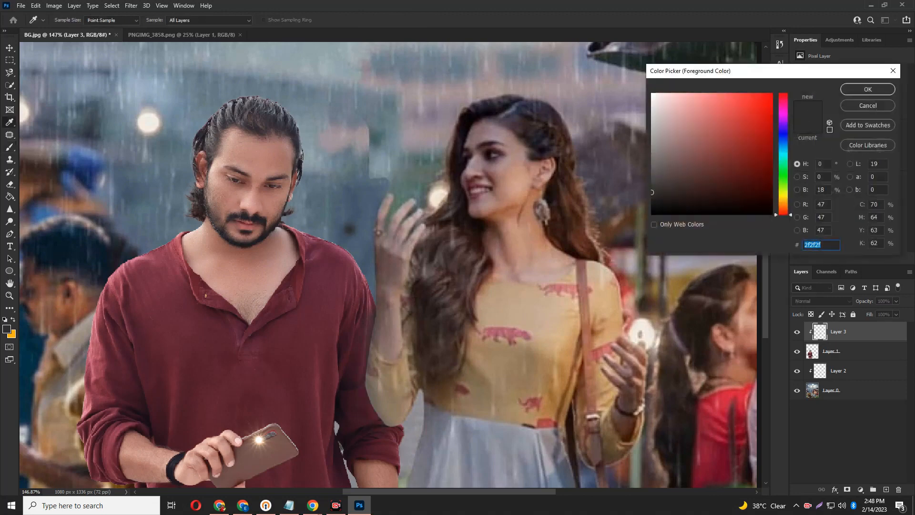
{"action": "key", "text": "Return"}
{"action": "key", "text": "b"}
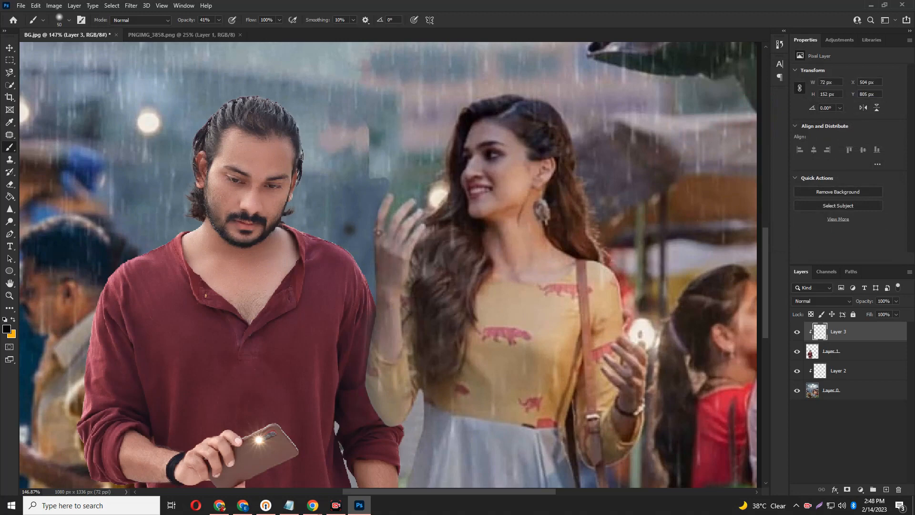
{"action": "left_click", "coordinate": [394, 433]}
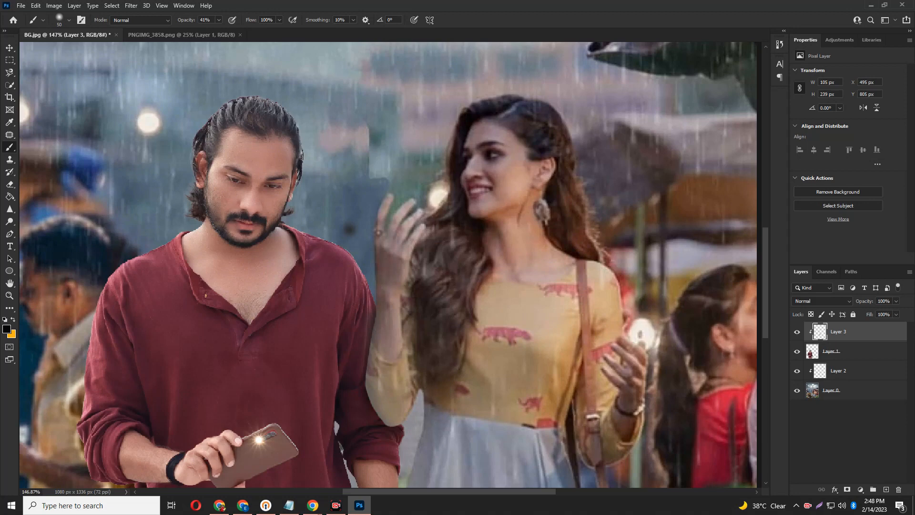
{"action": "key", "text": "ctrl+0"}
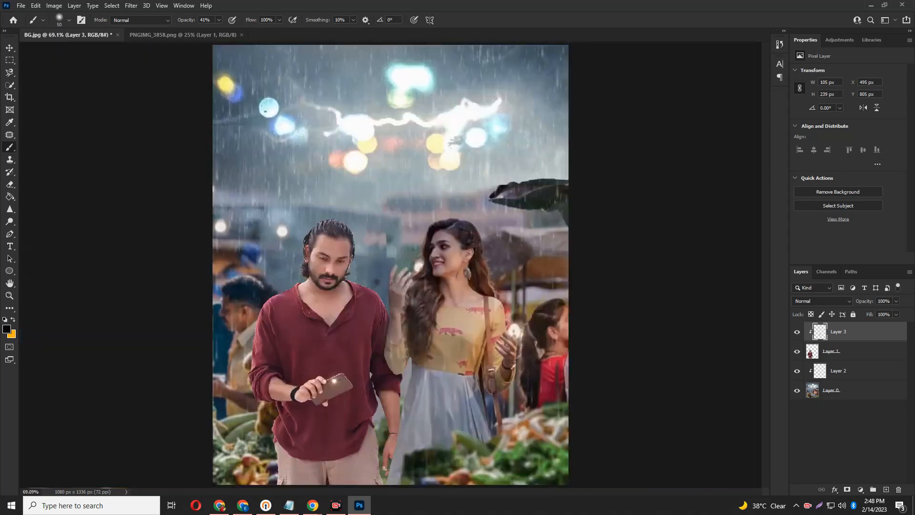
- Merge the clipped shadow Layer 3 with the man's Layer 1
{"action": "key", "text": "v"}
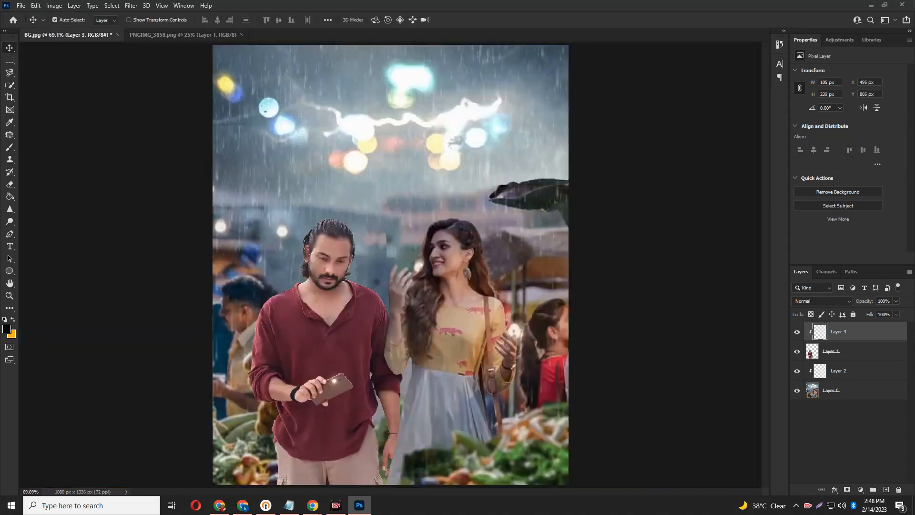
{"action": "left_click", "coordinate": [857, 352]}
{"action": "left_click", "coordinate": [857, 332], "text": "ctrl"}
{"action": "right_click", "coordinate": [857, 336]}
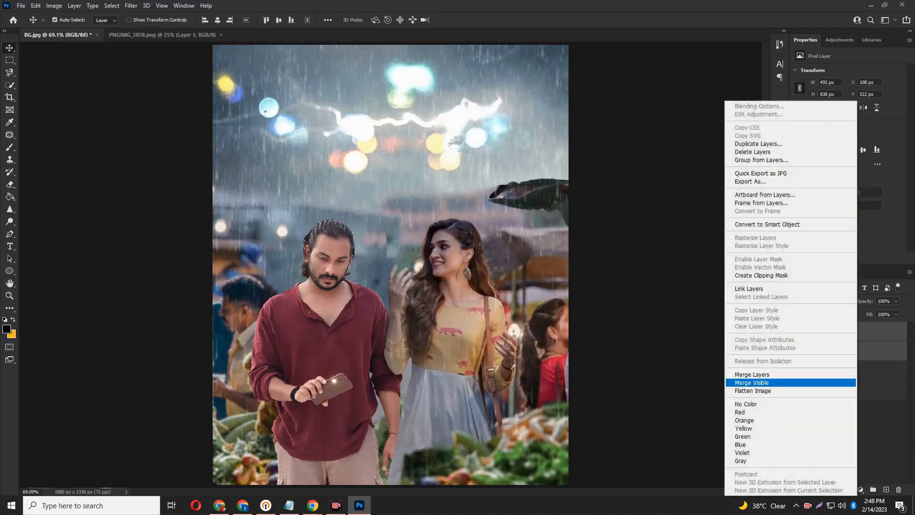
{"action": "left_click", "coordinate": [752, 375]}
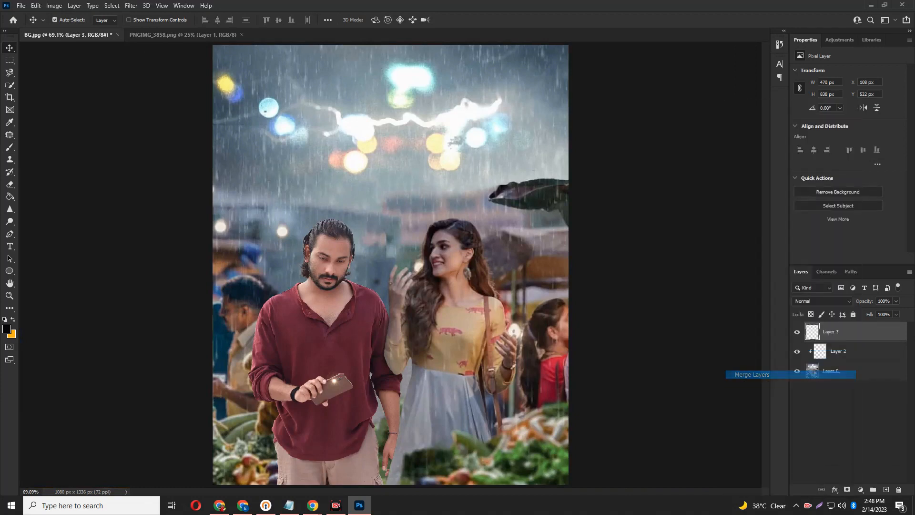
- Merge the clipped shadow Layer 2 with the background Layer 0
{"action": "left_click", "coordinate": [857, 370]}
{"action": "left_click", "coordinate": [857, 351], "text": "ctrl"}
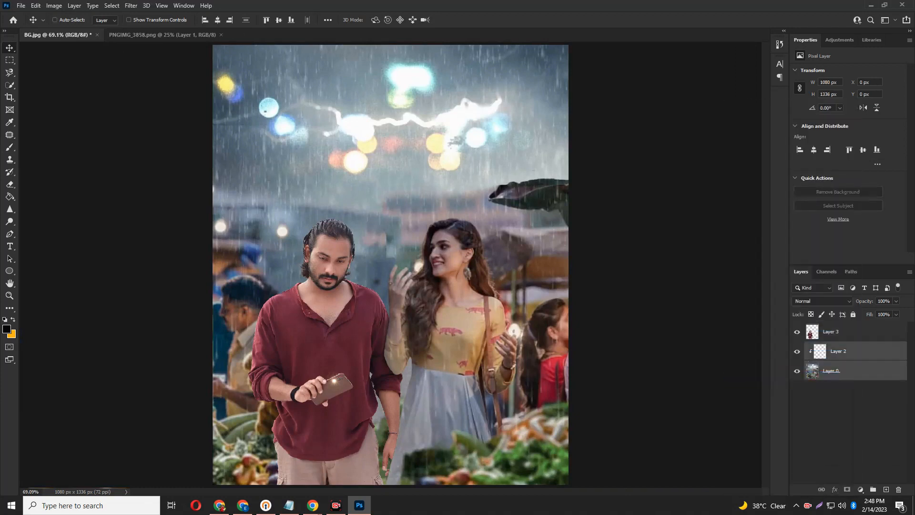
{"action": "right_click", "coordinate": [861, 361]}
{"action": "left_click", "coordinate": [753, 375]}
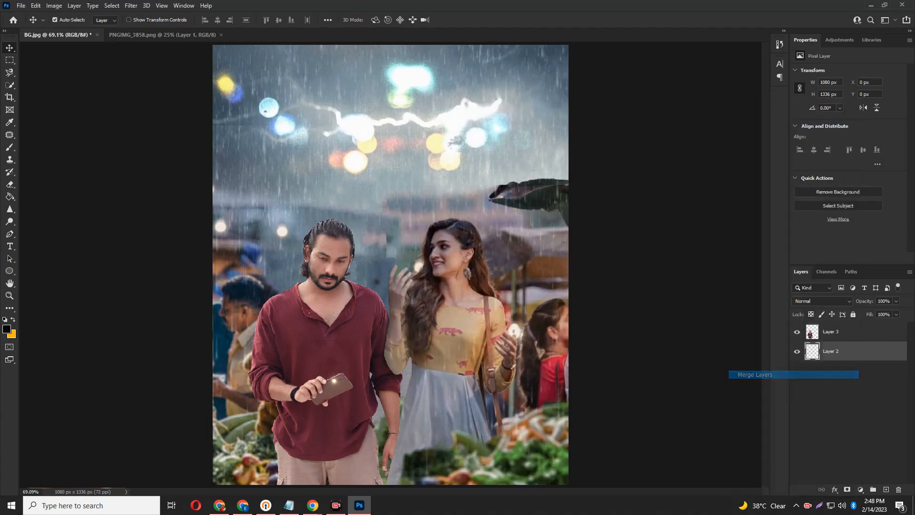
- Open the vegetable image Vegit copy.png from the Akshay and kirti folder
{"action": "left_click", "coordinate": [21, 6]}
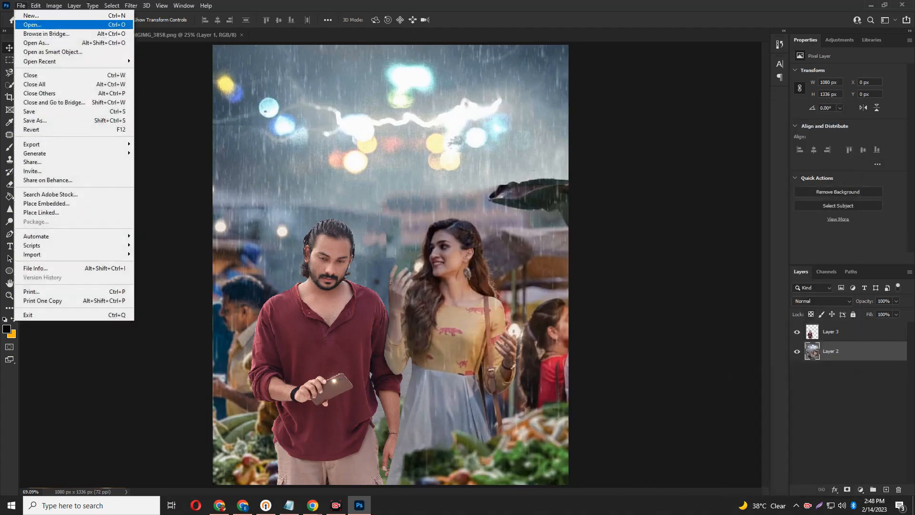
{"action": "left_click", "coordinate": [28, 25]}
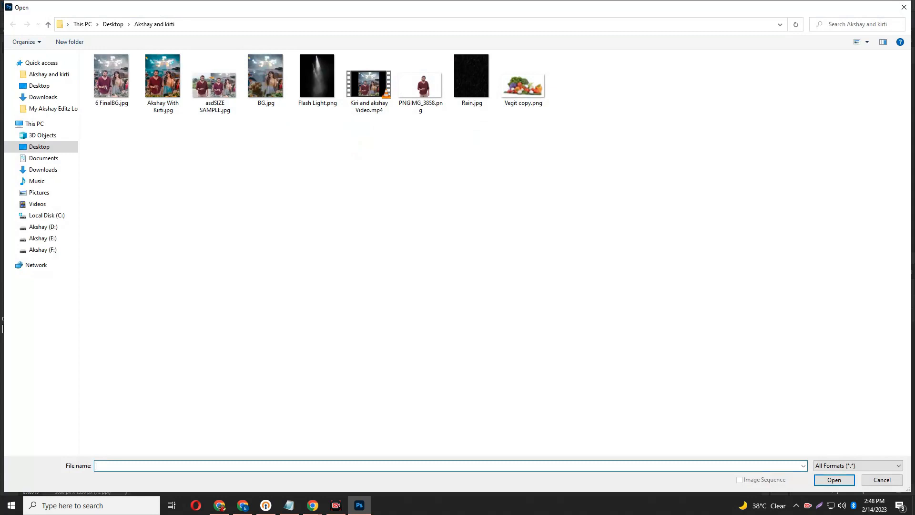
{"action": "left_click", "coordinate": [317, 80]}
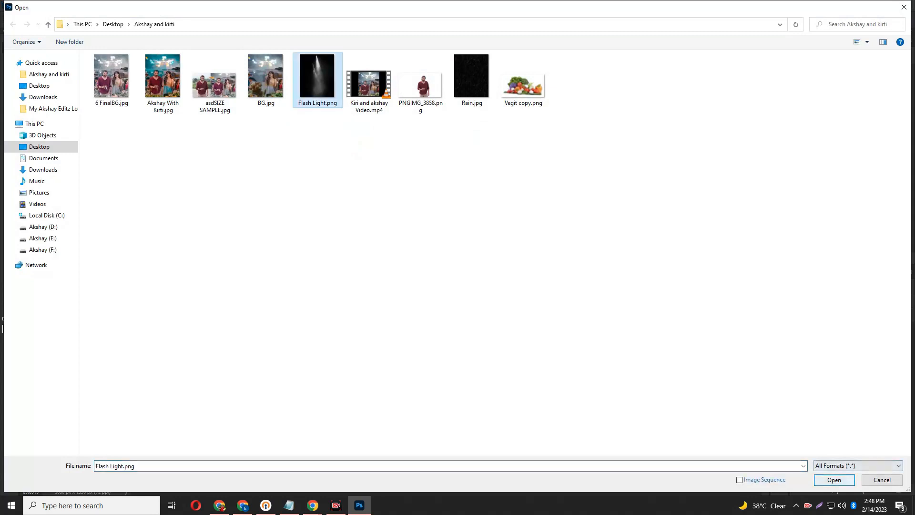
{"action": "left_click", "coordinate": [523, 80]}
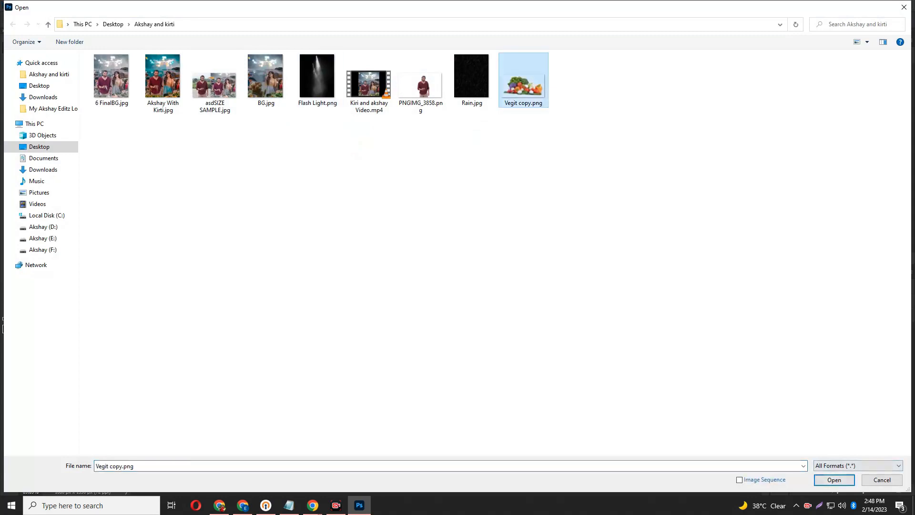
{"action": "left_click", "coordinate": [834, 479]}
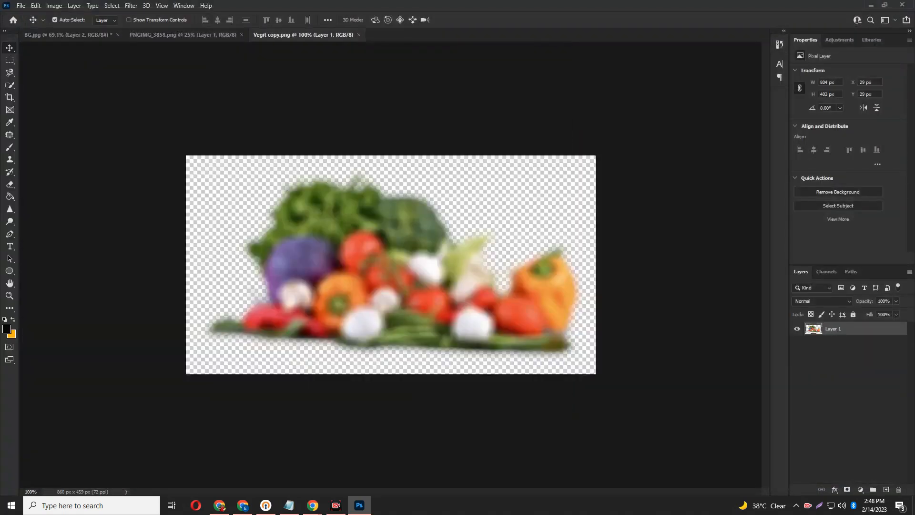
- Bring the vegetables into BG.jpg, move their layer above the man's Layer 3, and place them over his lower body
{"action": "left_click_drag", "start_coordinate": [449, 208], "coordinate": [416, 387]}
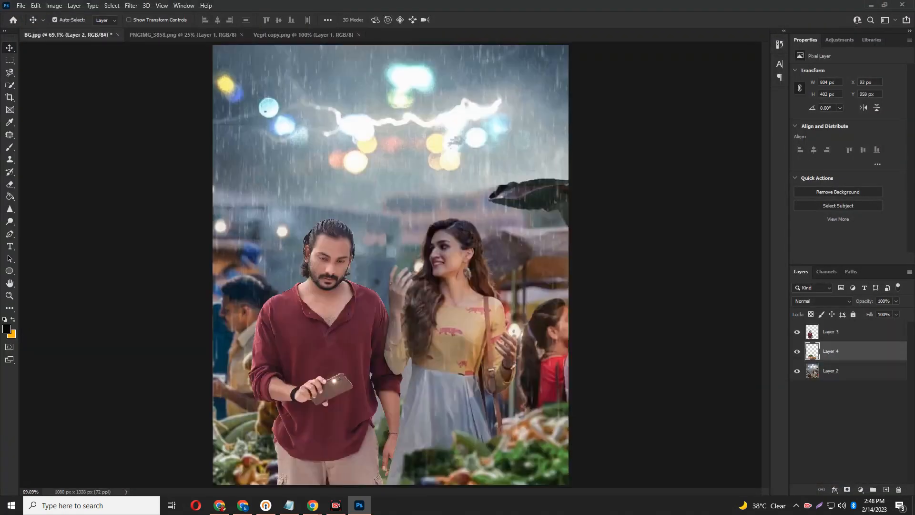
{"action": "left_click_drag", "start_coordinate": [451, 431], "coordinate": [401, 426]}
{"action": "left_click_drag", "start_coordinate": [839, 351], "coordinate": [839, 325]}
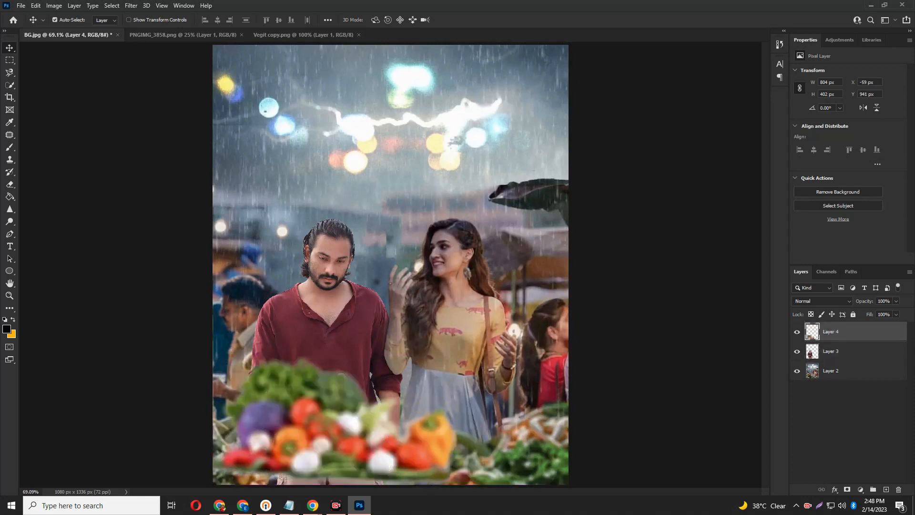
{"action": "left_click_drag", "start_coordinate": [327, 417], "coordinate": [327, 431]}
- Scale the vegetables to about 683 by 301 px and position them along the photo's lower edge in front of the man
{"action": "key", "text": "ctrl+t"}
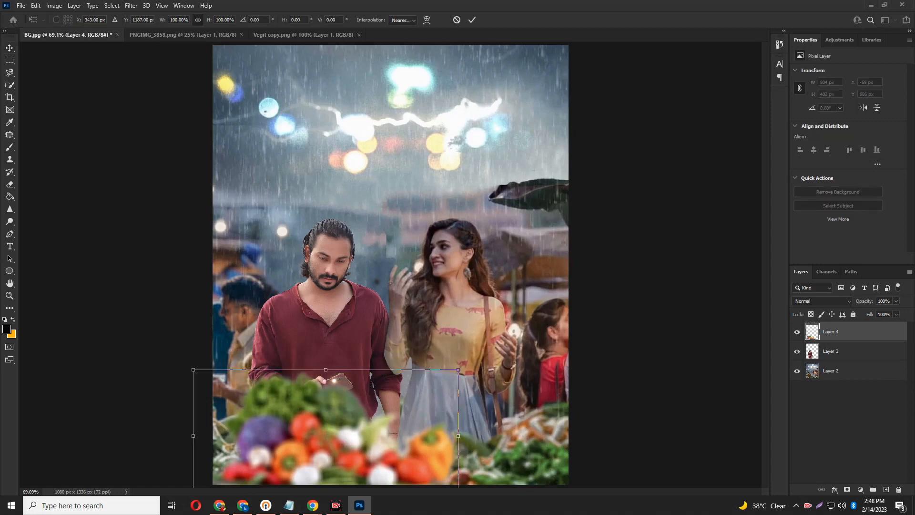
{"action": "left_click_drag", "start_coordinate": [458, 435], "coordinate": [422, 477]}
{"action": "left_click_drag", "start_coordinate": [316, 435], "coordinate": [297, 434]}
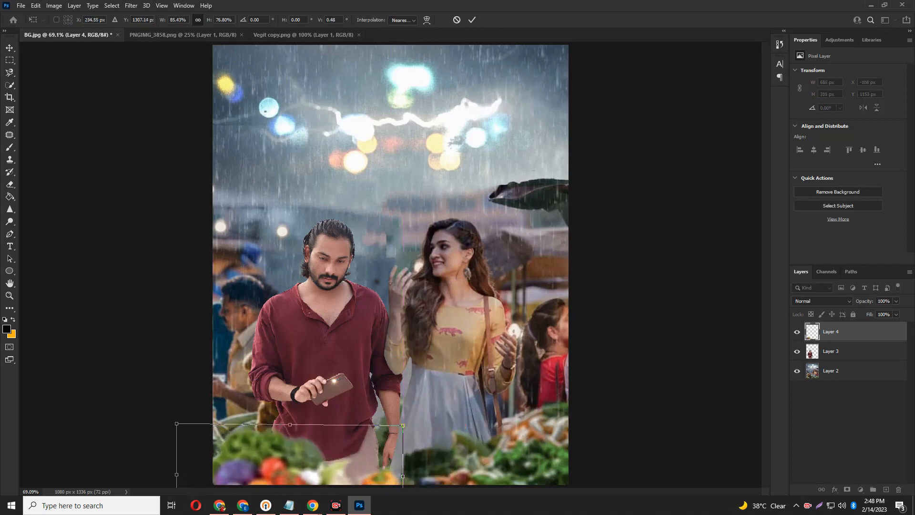
{"action": "mouse_move", "coordinate": [374, 446]}
{"action": "left_mouse_down"}
{"action": "mouse_move", "coordinate": [398, 448]}
{"action": "mouse_move", "coordinate": [377, 446]}
{"action": "left_mouse_up"}
{"action": "left_click_drag", "start_coordinate": [438, 462], "coordinate": [436, 451]}
{"action": "mouse_move", "coordinate": [376, 448]}
{"action": "left_mouse_down"}
{"action": "mouse_move", "coordinate": [394, 444]}
{"action": "mouse_move", "coordinate": [382, 446]}
{"action": "left_mouse_up"}
{"action": "key", "text": "Return"}
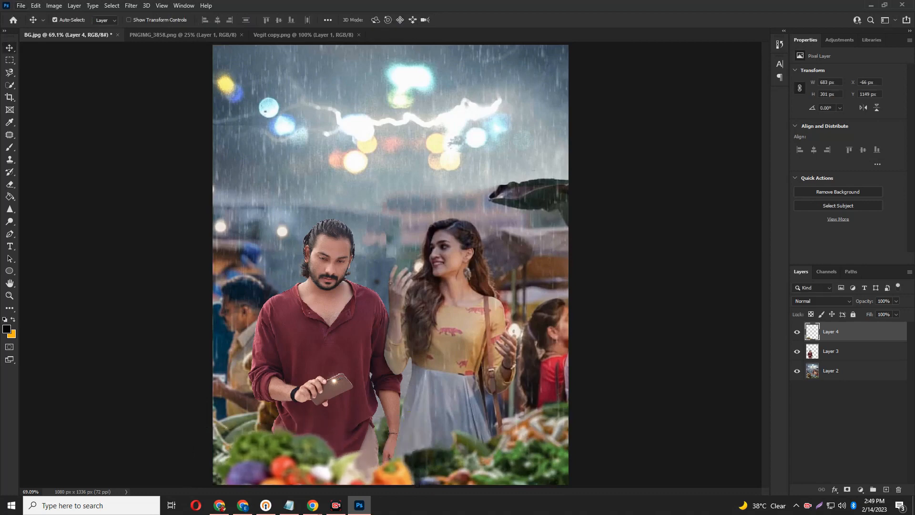
- Open the light beam image Flash Light.png from the same folder
{"action": "left_click", "coordinate": [21, 5]}
{"action": "left_click", "coordinate": [25, 24]}
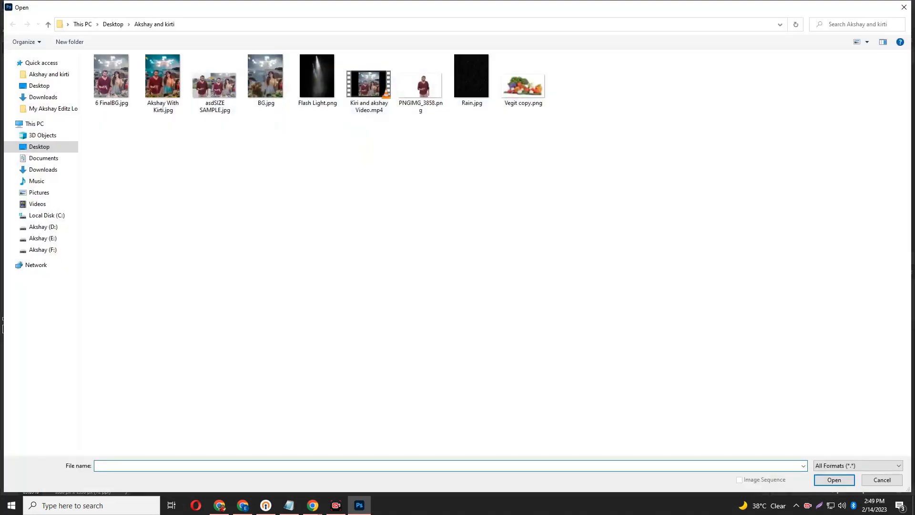
{"action": "left_click", "coordinate": [318, 80]}
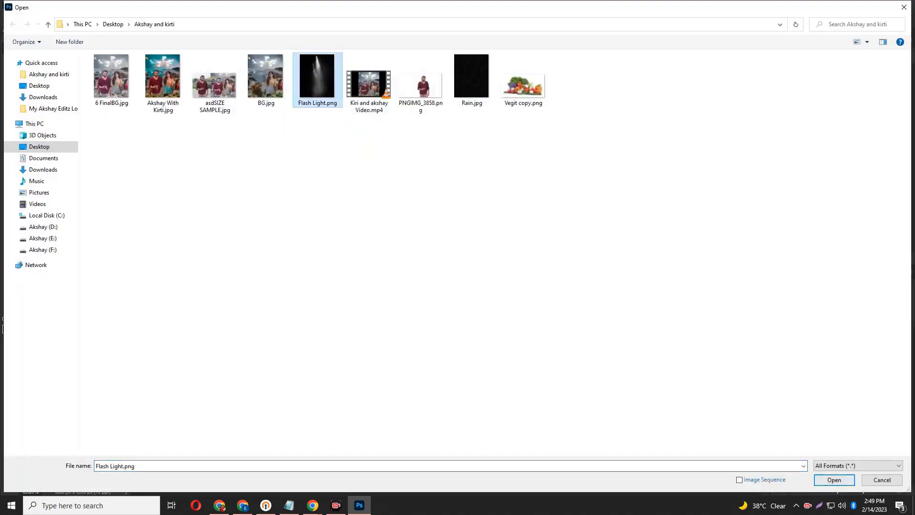
{"action": "key", "text": "Return"}
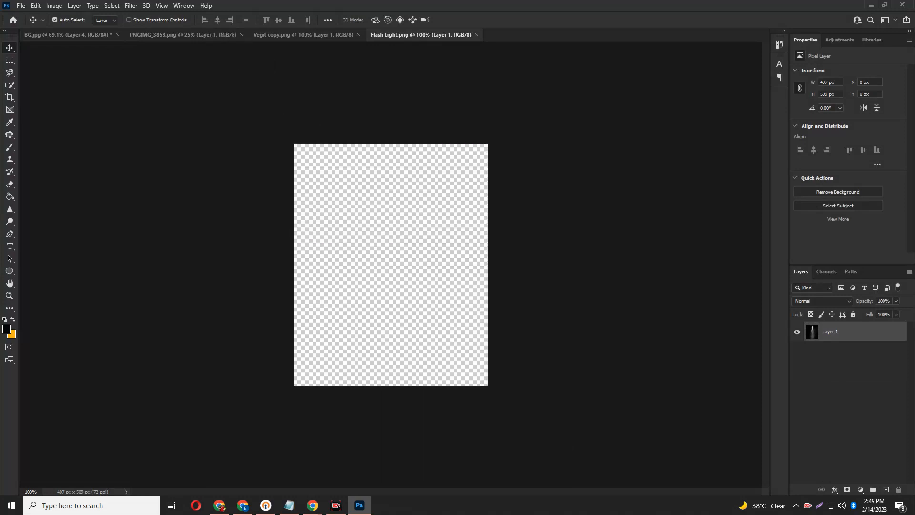
- Bring the flash light image into BG.jpg over the man's torso and set its blend mode to Screen
{"action": "left_click_drag", "start_coordinate": [67, 35], "coordinate": [332, 373]}
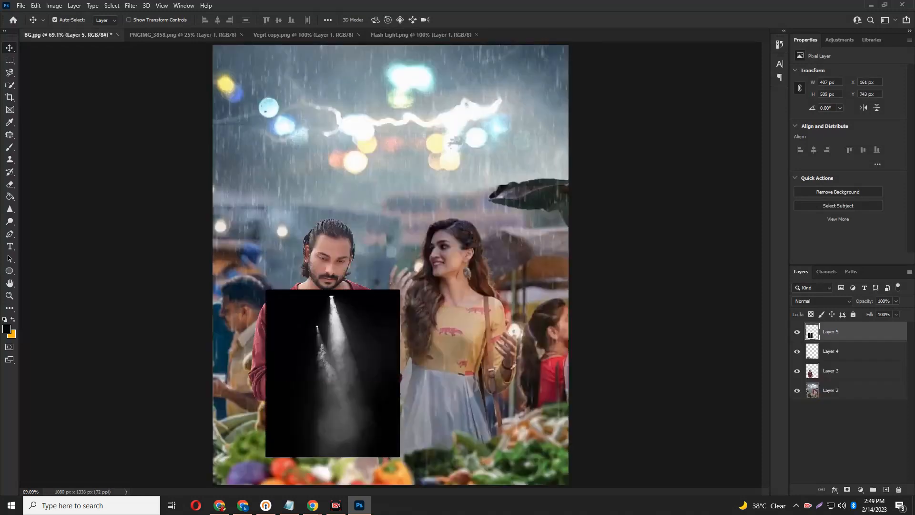
{"action": "left_click", "coordinate": [822, 301]}
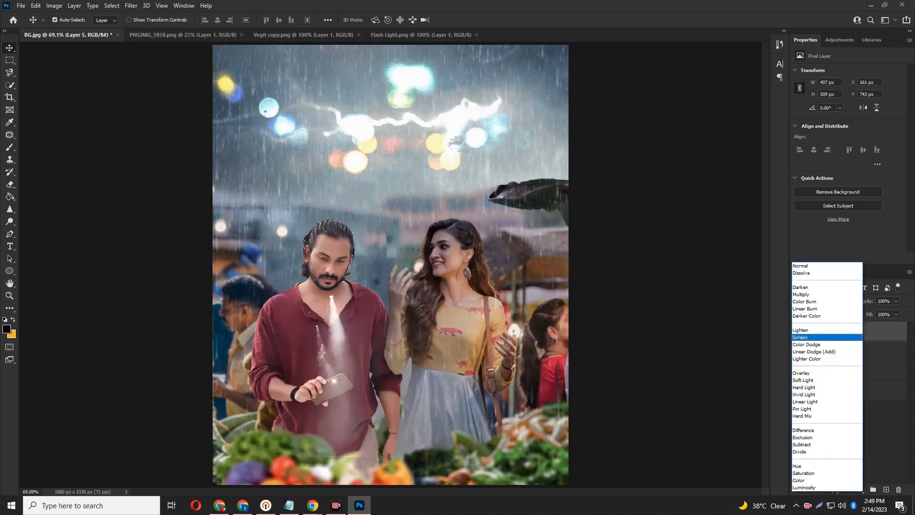
{"action": "key", "text": "Return"}
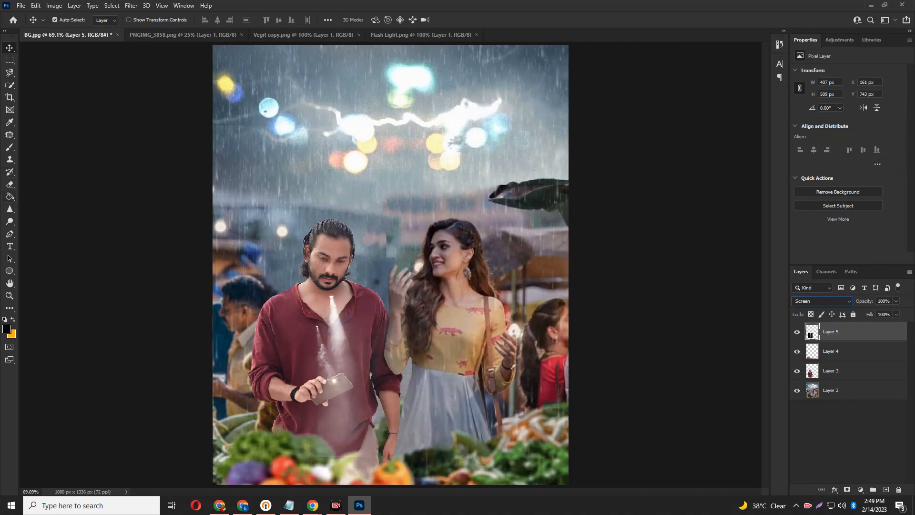
- Erase the smaller secondary beam beside the main flashlight beam with a 45 px hard round eraser
{"action": "right_click", "coordinate": [9, 184]}
{"action": "left_click", "coordinate": [38, 184]}
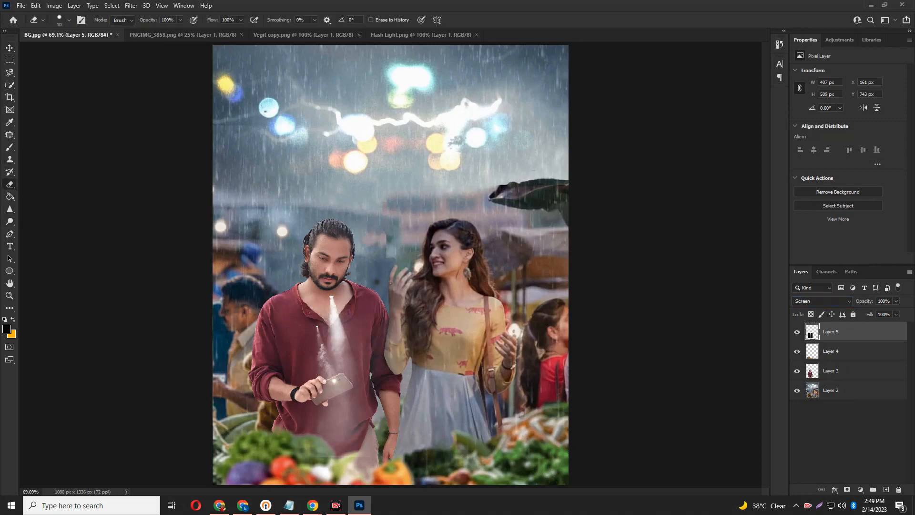
{"action": "key", "text": "bracketright"}
{"action": "key", "text": "bracketright"}
{"action": "left_click_drag", "start_coordinate": [317, 324], "coordinate": [321, 388]}
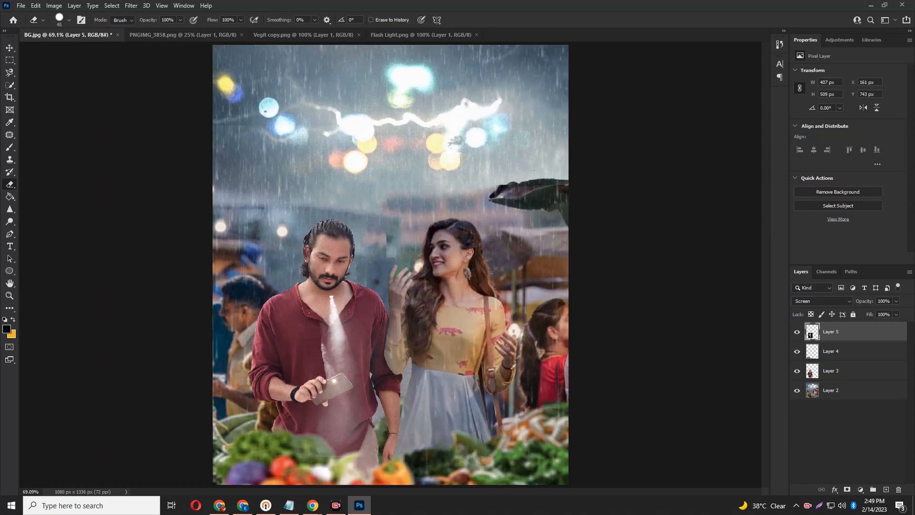
- Switch the eraser to a soft round brush and erase the remaining haze around the main beam, enlarging the brush to 250 px
{"action": "right_click", "coordinate": [305, 381]}
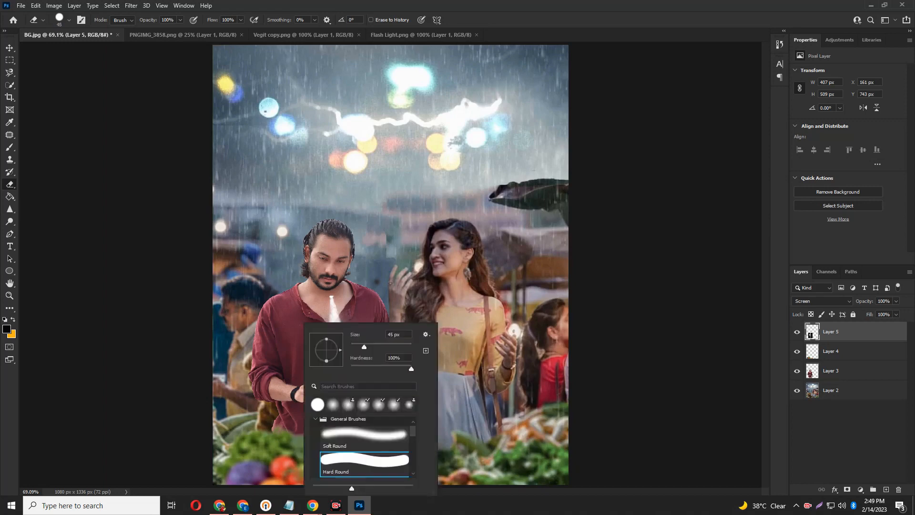
{"action": "left_click", "coordinate": [333, 404]}
{"action": "key", "text": "Return"}
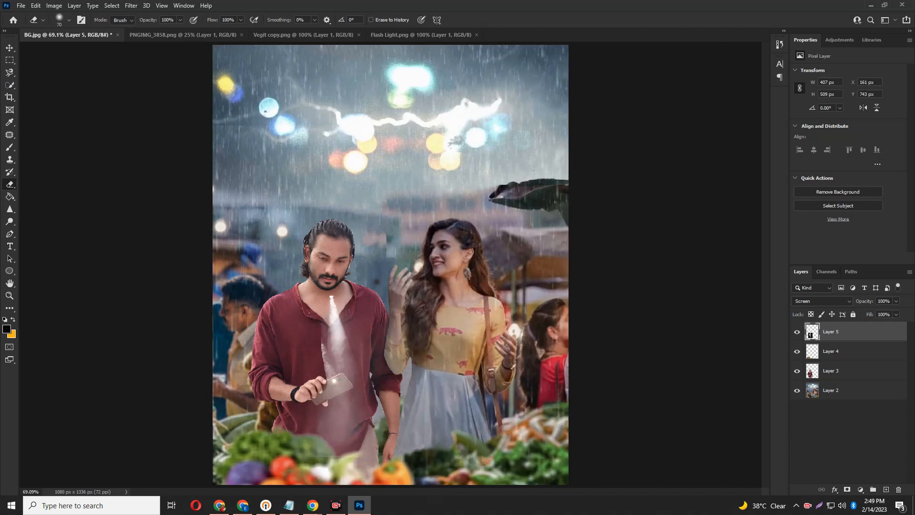
{"action": "mouse_move", "coordinate": [316, 339]}
{"action": "left_mouse_down"}
{"action": "mouse_move", "coordinate": [331, 411]}
{"action": "mouse_move", "coordinate": [336, 400]}
{"action": "mouse_move", "coordinate": [323, 444]}
{"action": "mouse_move", "coordinate": [352, 427]}
{"action": "mouse_move", "coordinate": [354, 413]}
{"action": "left_mouse_up"}
{"action": "key", "text": "bracketright"}
{"action": "key", "text": "bracketright"}
{"action": "key", "text": "bracketright"}
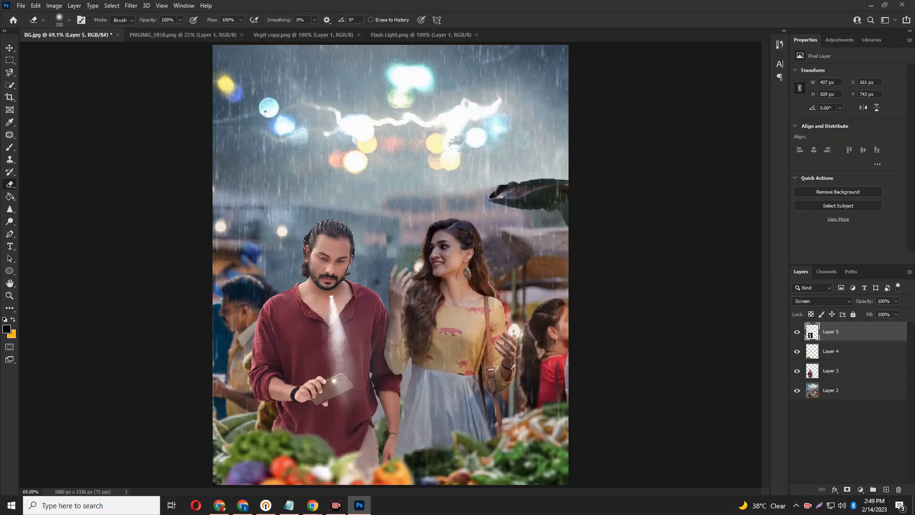
{"action": "left_click_drag", "start_coordinate": [371, 319], "coordinate": [380, 367]}
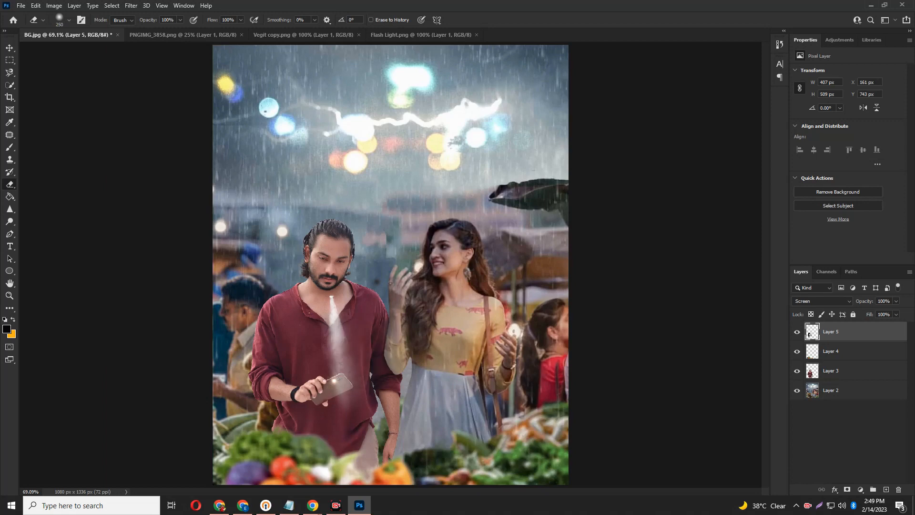
- Scale the flashlight beam layer to about 232 by 290 px and move it so the beam starts at the phone's light
{"action": "key", "text": "ctrl+t"}
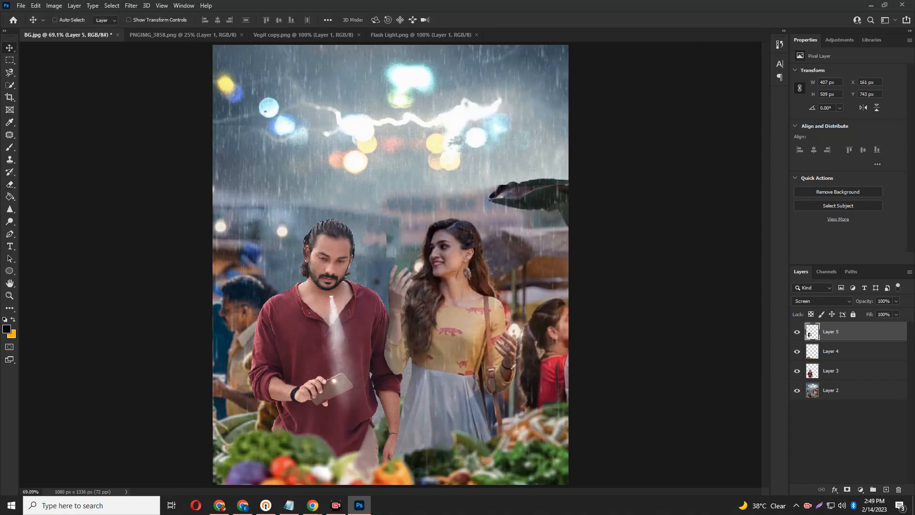
{"action": "left_click_drag", "start_coordinate": [333, 290], "coordinate": [335, 377]}
{"action": "key", "text": "Return"}
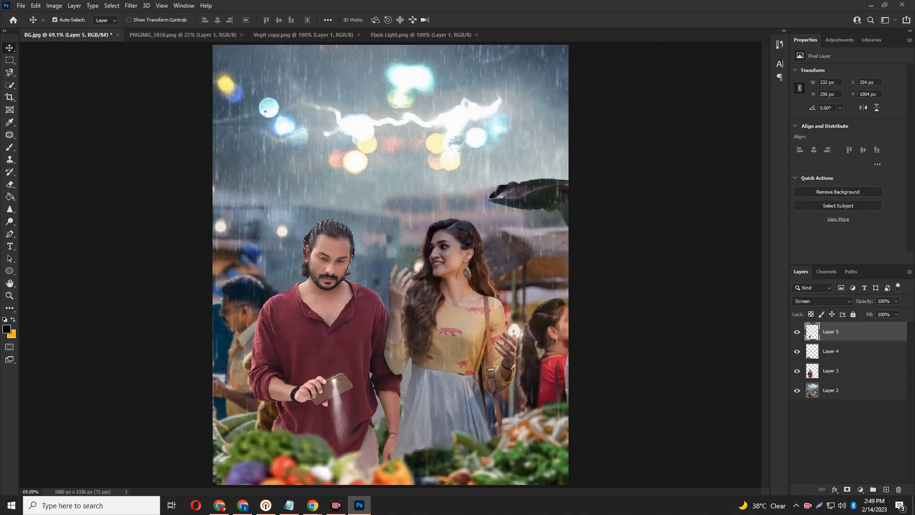
- Widen the flashlight beam layer to about 268 px, keeping its height and its start at the phone
{"action": "key", "text": "ctrl+t"}
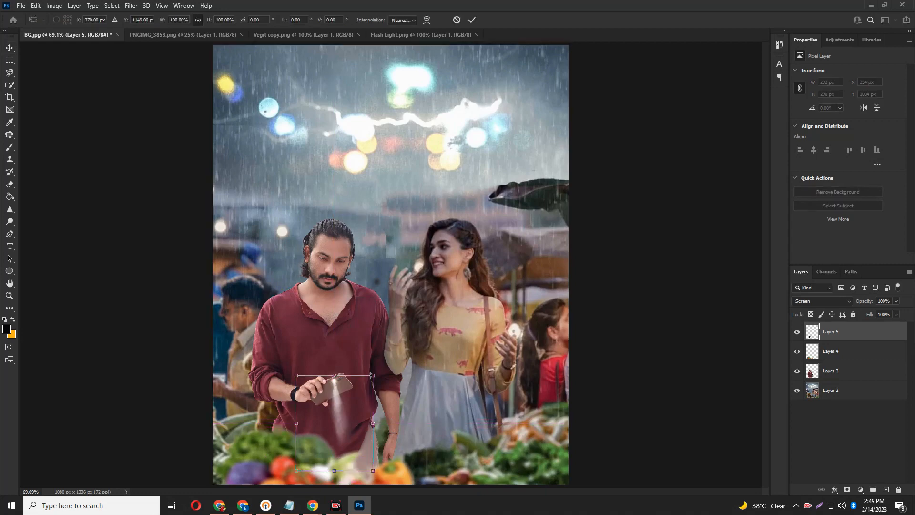
{"action": "left_click_drag", "start_coordinate": [296, 422], "coordinate": [291, 423]}
{"action": "left_click_drag", "start_coordinate": [373, 423], "coordinate": [347, 417]}
{"action": "key", "text": "Return"}
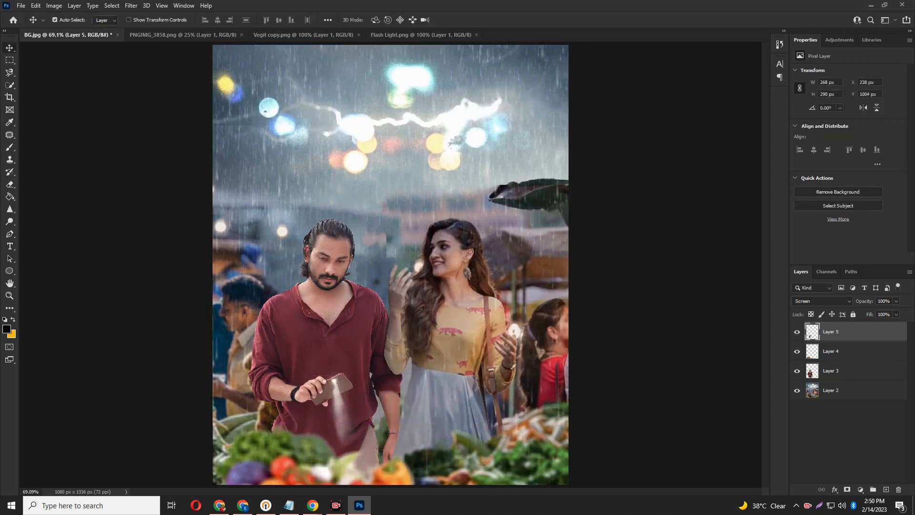
- Pick the soft Eraser and reduce its size to touch up the flashlight beam on Layer 5
{"action": "right_click", "coordinate": [10, 184]}
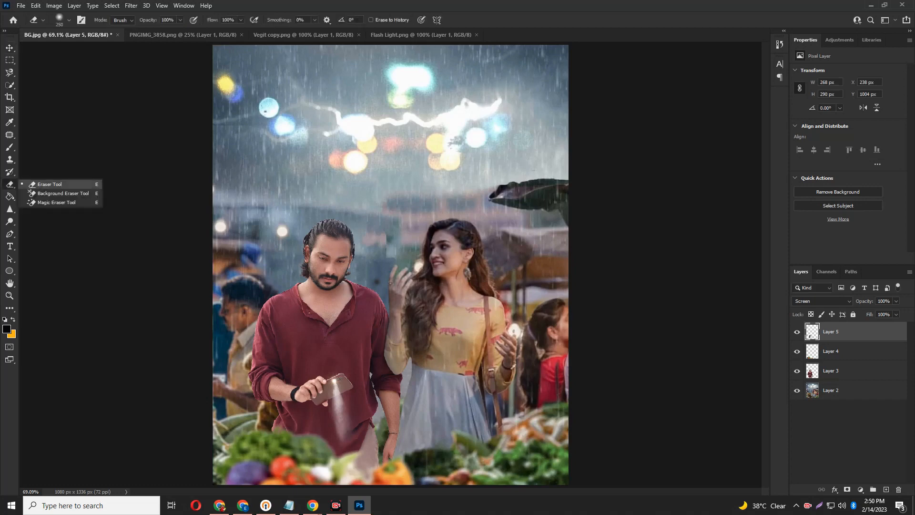
{"action": "left_click", "coordinate": [48, 184]}
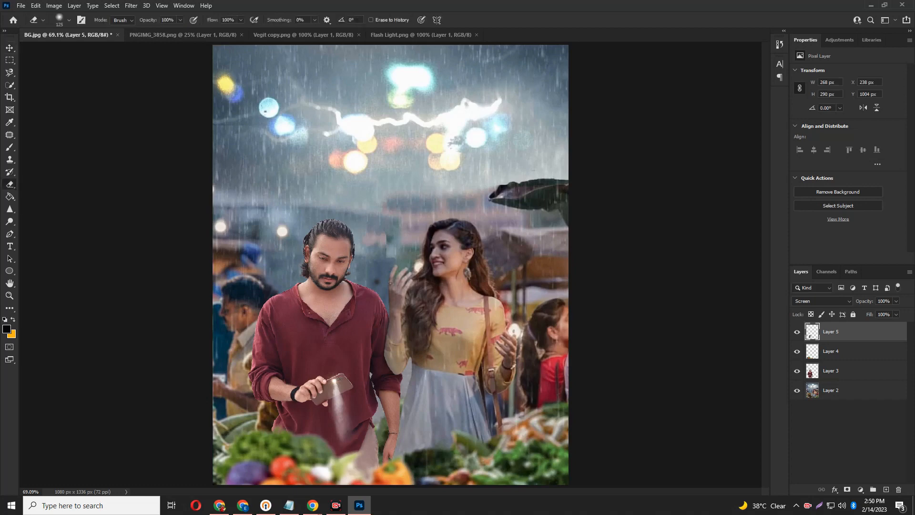
{"action": "key", "text": "bracketleft"}
{"action": "key", "text": "bracketleft"}
{"action": "key", "text": "bracketleft"}
{"action": "key", "text": "v"}
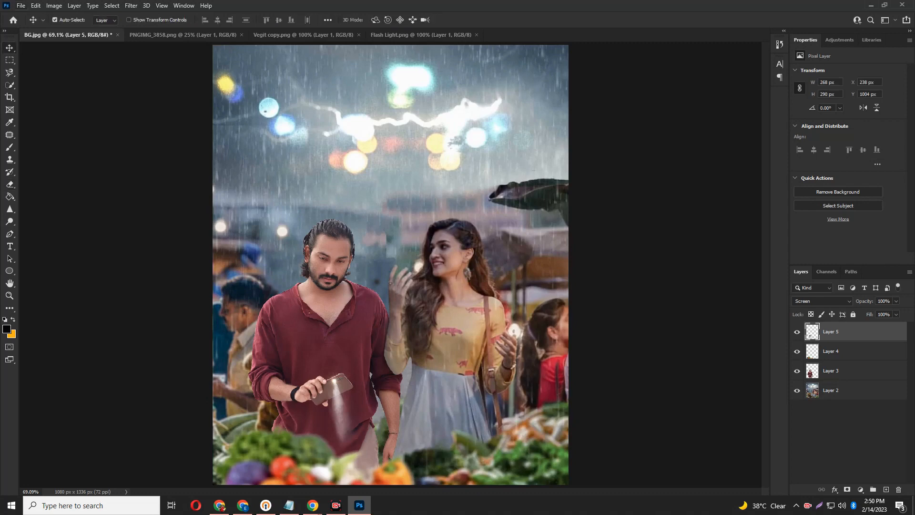
- Open the rain overlay image Rain.jpg from the Akshay and kirti folder
{"action": "key", "text": "alt+f"}
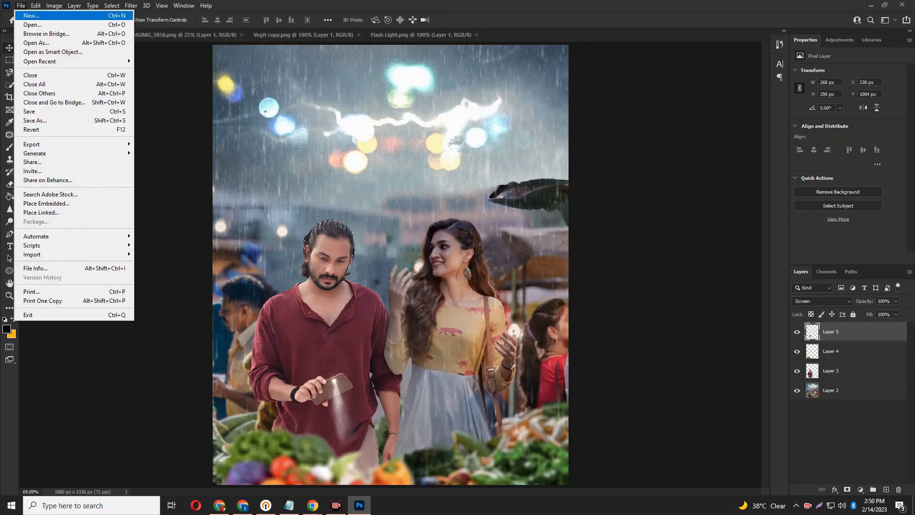
{"action": "key", "text": "Down"}
{"action": "key", "text": "Return"}
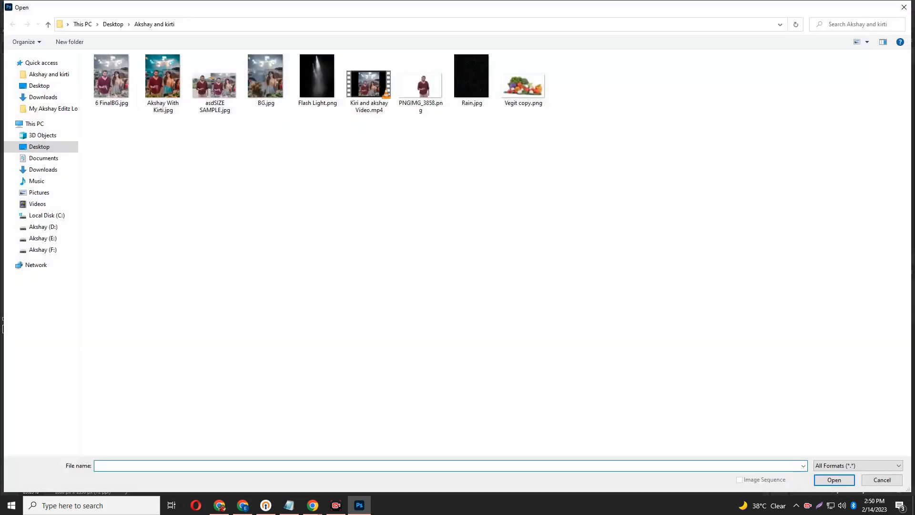
{"action": "left_click", "coordinate": [471, 79]}
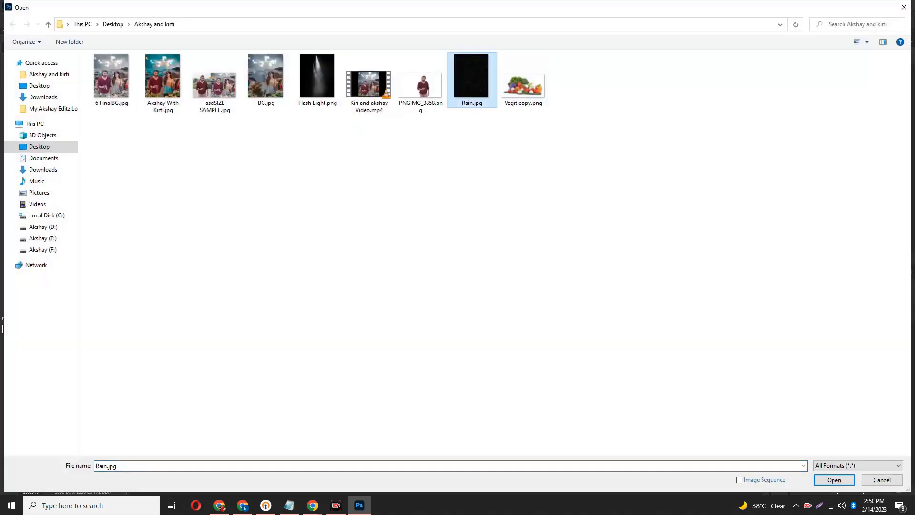
{"action": "key", "text": "Return"}
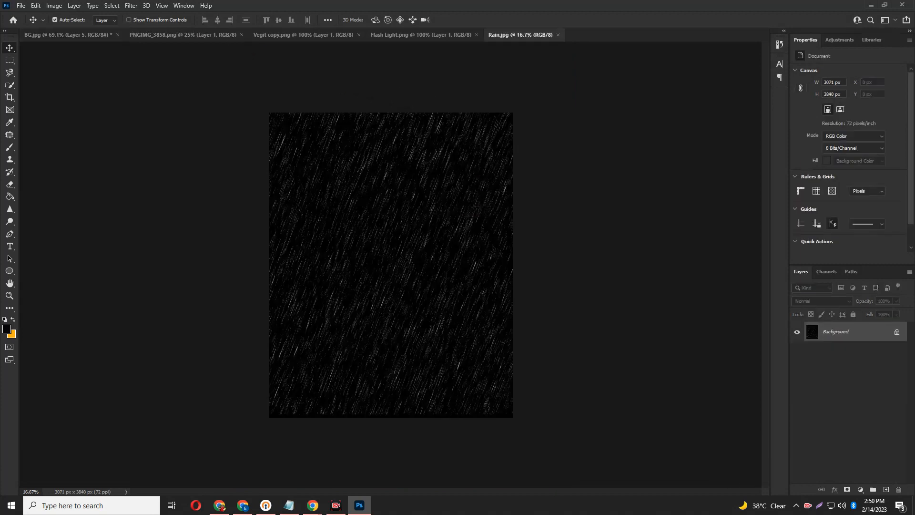
- Place the rain image over the scene in BG.jpg as a new layer, blended with Screen at 59% opacity
{"action": "left_click_drag", "start_coordinate": [68, 35], "coordinate": [265, 111]}
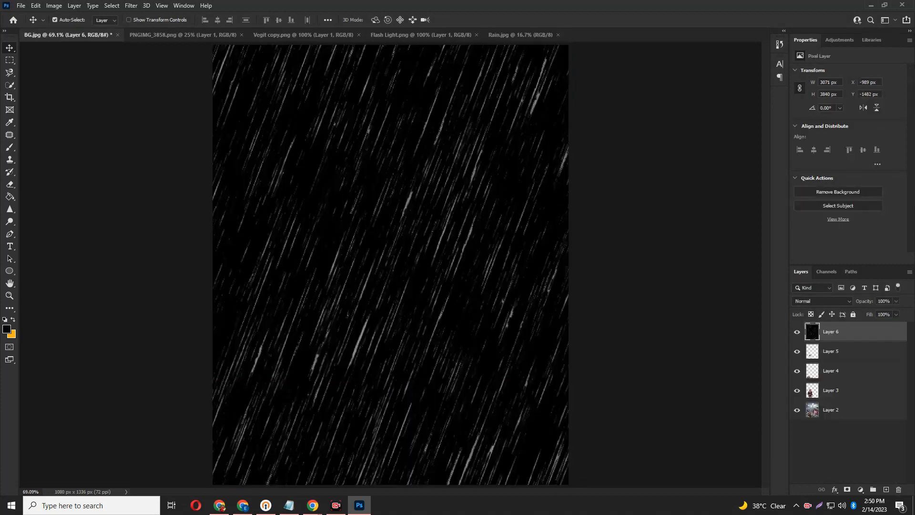
{"action": "left_click", "coordinate": [822, 301]}
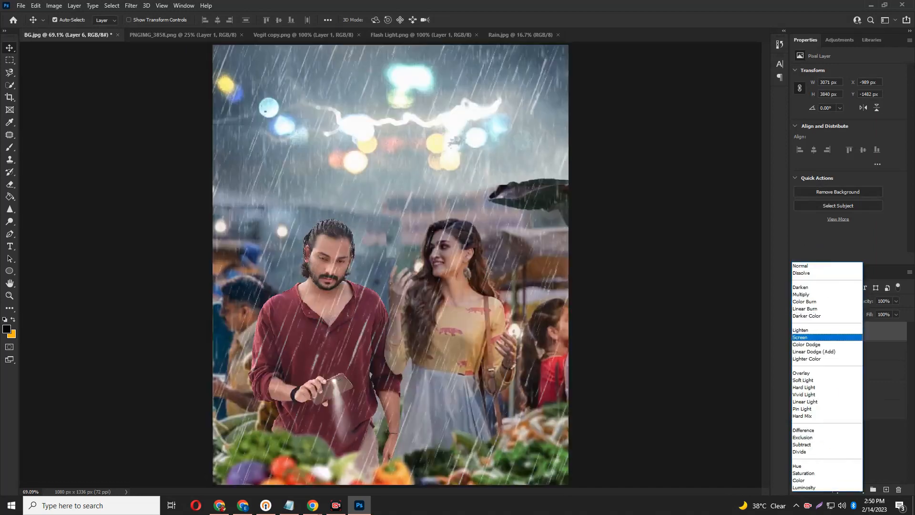
{"action": "left_click", "coordinate": [804, 338]}
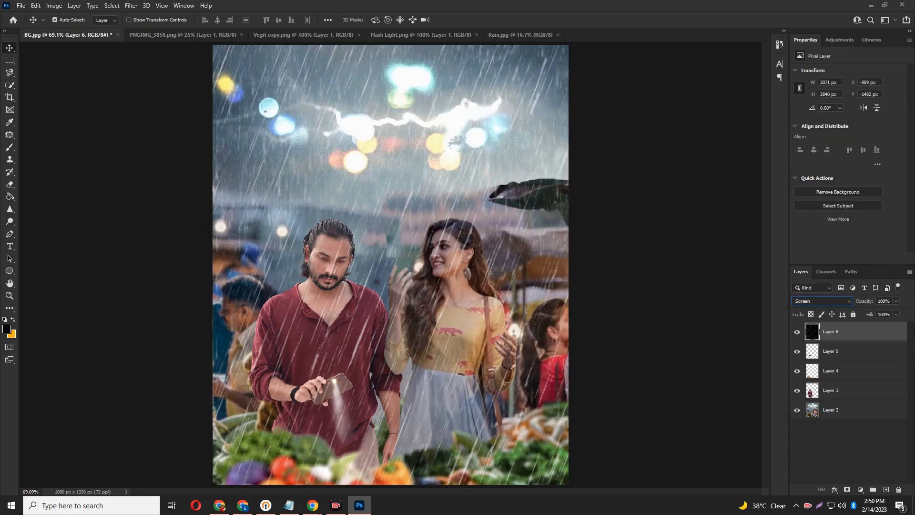
{"action": "left_click", "coordinate": [896, 301]}
{"action": "left_click_drag", "start_coordinate": [896, 313], "coordinate": [879, 312]}
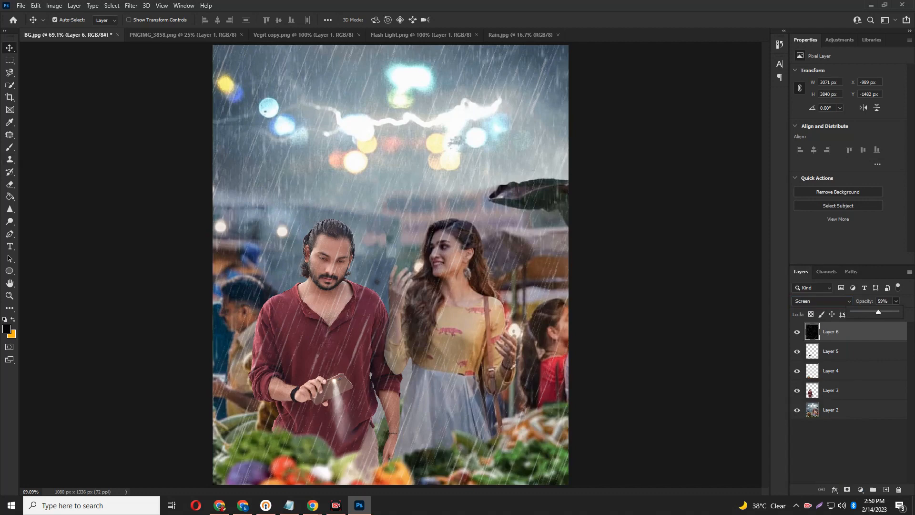
- Erase the rain streaks on Layer 6 over the man's shirt and arms with the 200 px soft Eraser
{"action": "right_click", "coordinate": [9, 184]}
{"action": "left_click", "coordinate": [45, 184]}
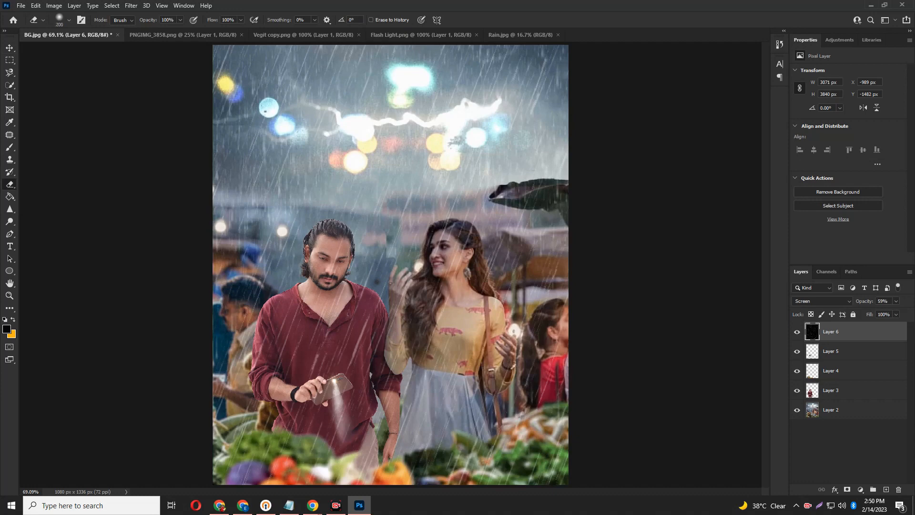
{"action": "mouse_move", "coordinate": [362, 329]}
{"action": "left_mouse_down"}
{"action": "mouse_move", "coordinate": [315, 333]}
{"action": "mouse_move", "coordinate": [281, 355]}
{"action": "left_mouse_up"}
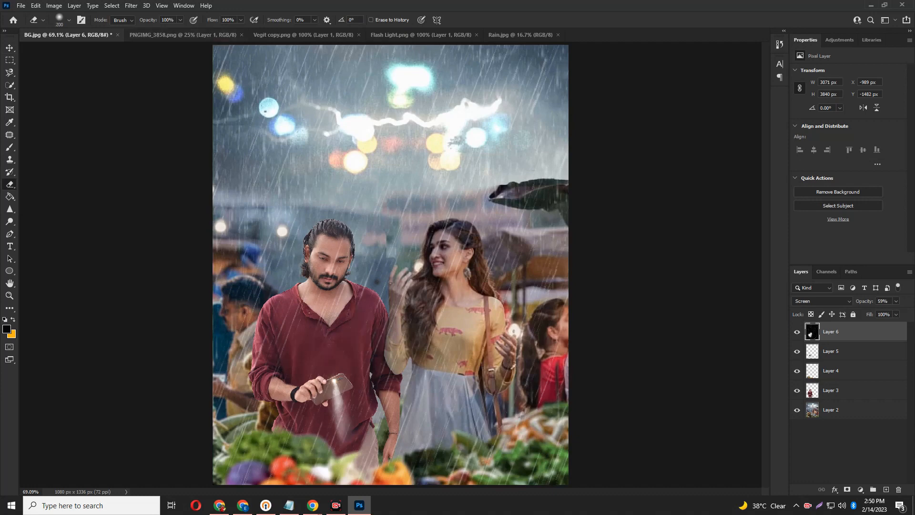
- Lower the Eraser opacity to 46% and partly erase the rain over the woman and around the couple
{"action": "left_click", "coordinate": [180, 19]}
{"action": "left_click_drag", "start_coordinate": [183, 30], "coordinate": [156, 30]}
{"action": "key", "text": "Return"}
{"action": "left_click", "coordinate": [459, 239]}
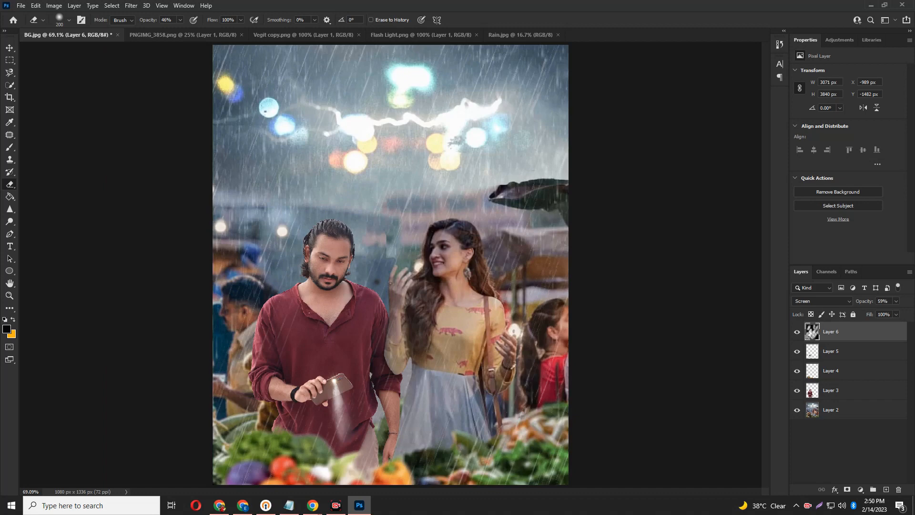
- Merge all visible layers into Layer 2
{"action": "left_click", "coordinate": [10, 48]}
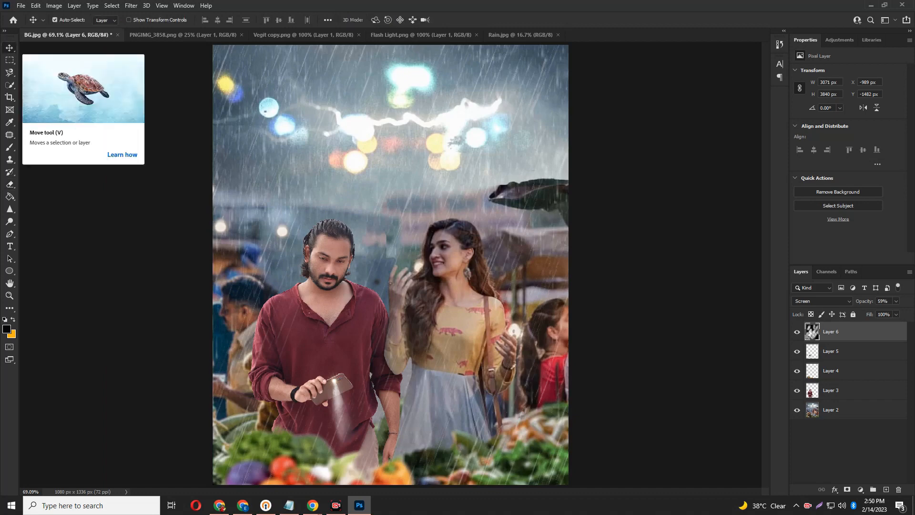
{"action": "left_click", "coordinate": [831, 409]}
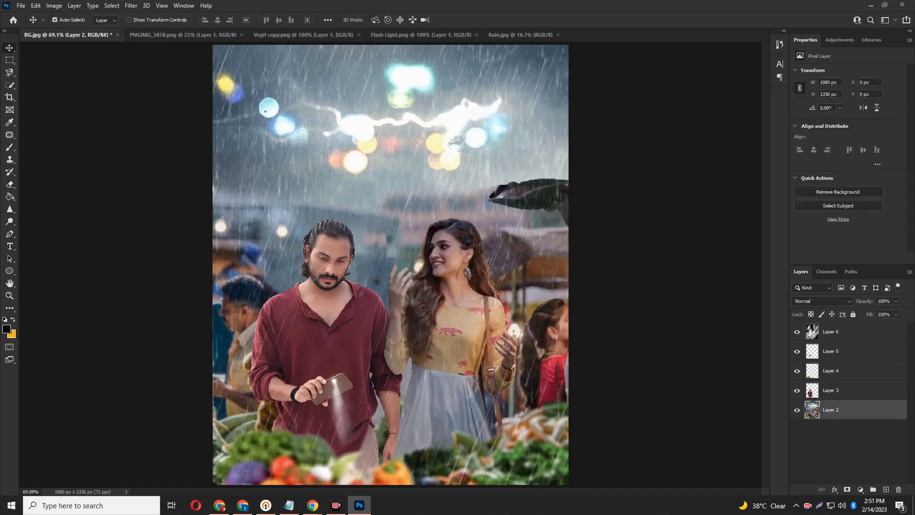
{"action": "right_click", "coordinate": [831, 409]}
{"action": "left_click", "coordinate": [809, 297]}
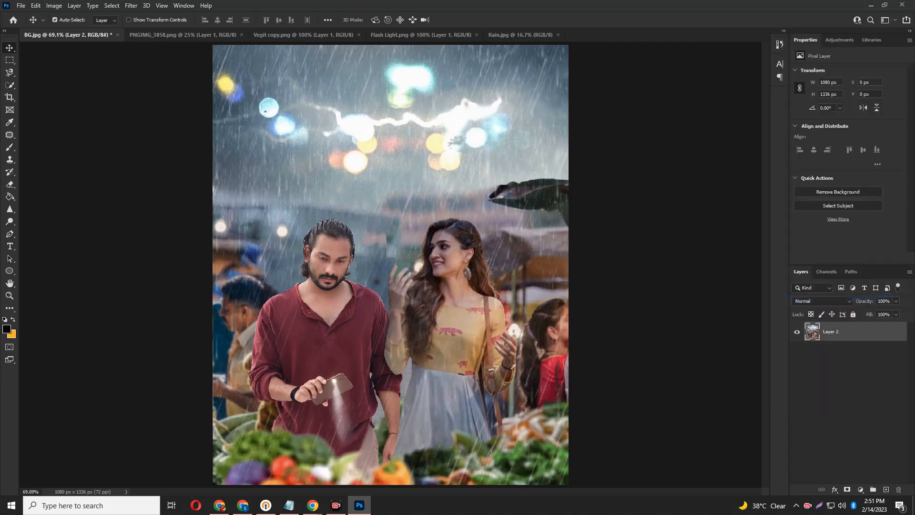
- Open the merged Layer 2 in the Camera Raw Filter
{"action": "left_click", "coordinate": [131, 5]}
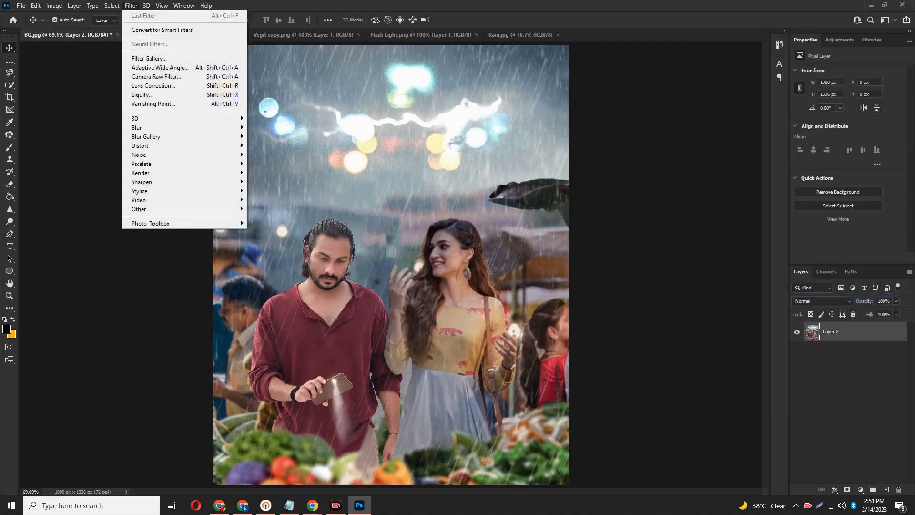
{"action": "left_click", "coordinate": [157, 77]}
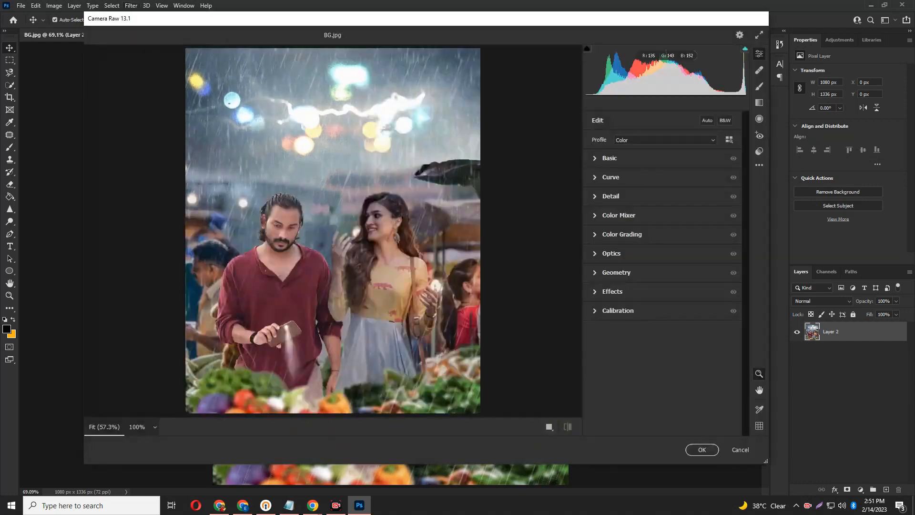
{"action": "key", "text": "ctrl+1"}
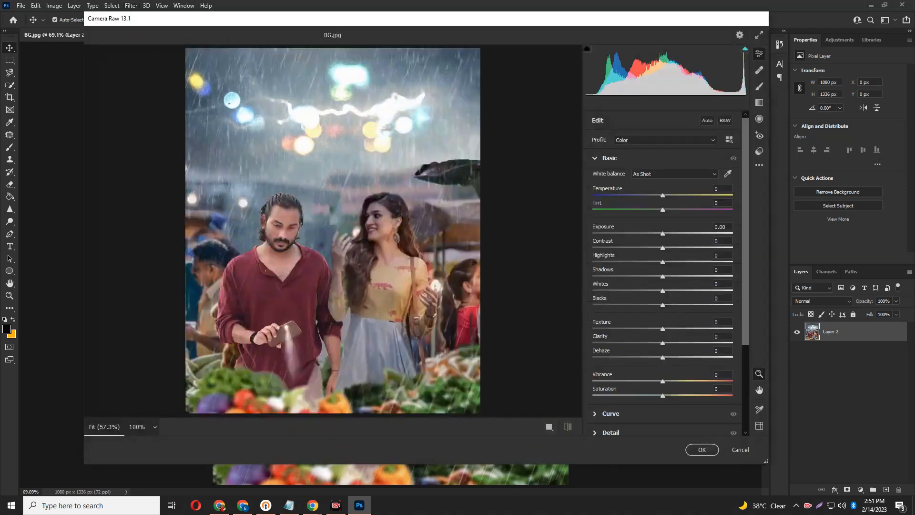
{"action": "left_click", "coordinate": [609, 157]}
{"action": "left_click", "coordinate": [665, 140]}
{"action": "left_click", "coordinate": [666, 139]}
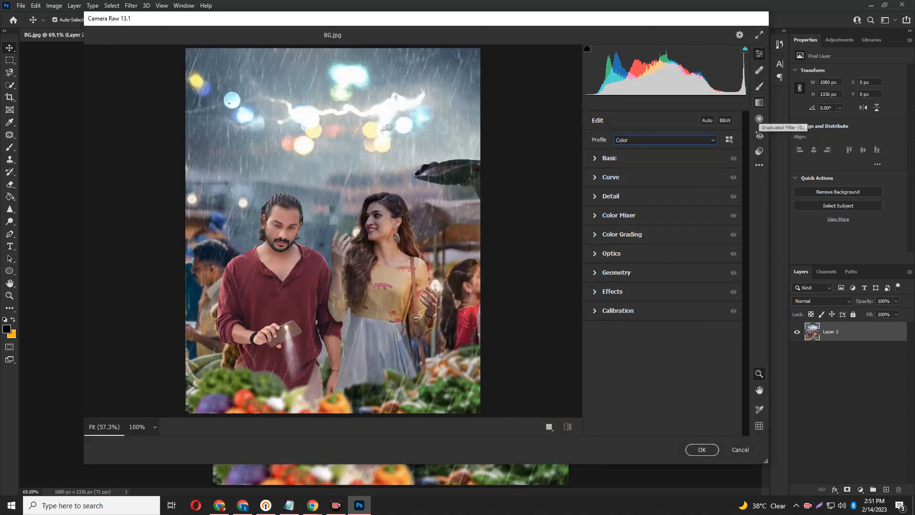
- Add a slightly tilted graduated filter from the foreground vegetables up to the man's head, with Exposure +0.50, Contrast +44, Shadows -100 and Blacks -18
{"action": "left_click", "coordinate": [760, 103]}
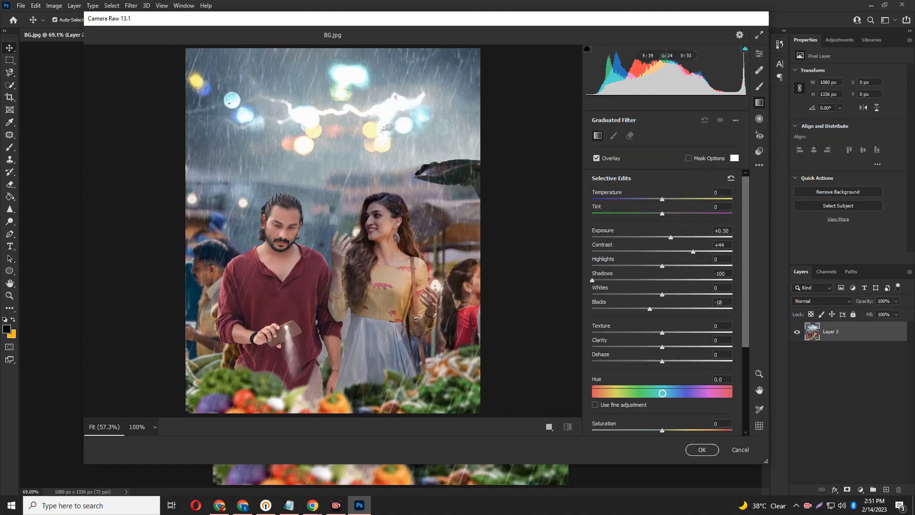
{"action": "left_click_drag", "start_coordinate": [324, 331], "coordinate": [285, 259]}
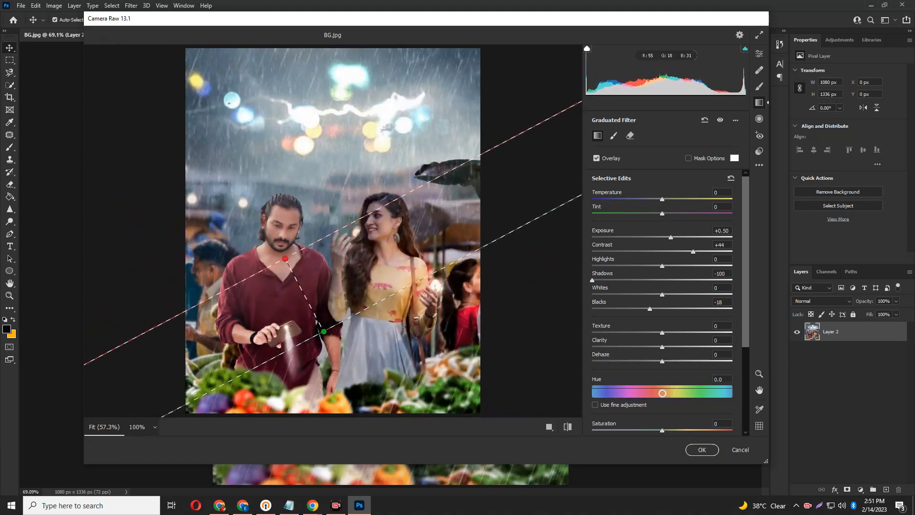
{"action": "left_click_drag", "start_coordinate": [305, 295], "coordinate": [344, 364]}
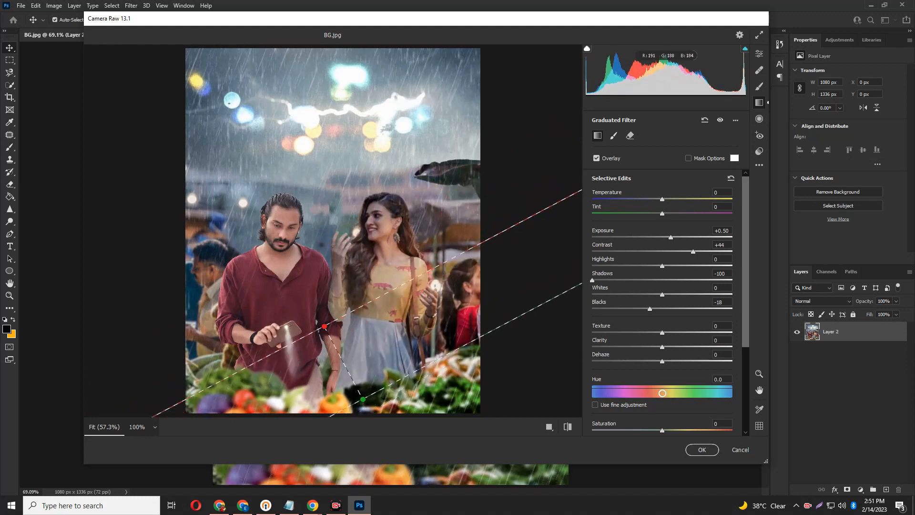
{"action": "left_click_drag", "start_coordinate": [290, 345], "coordinate": [303, 324]}
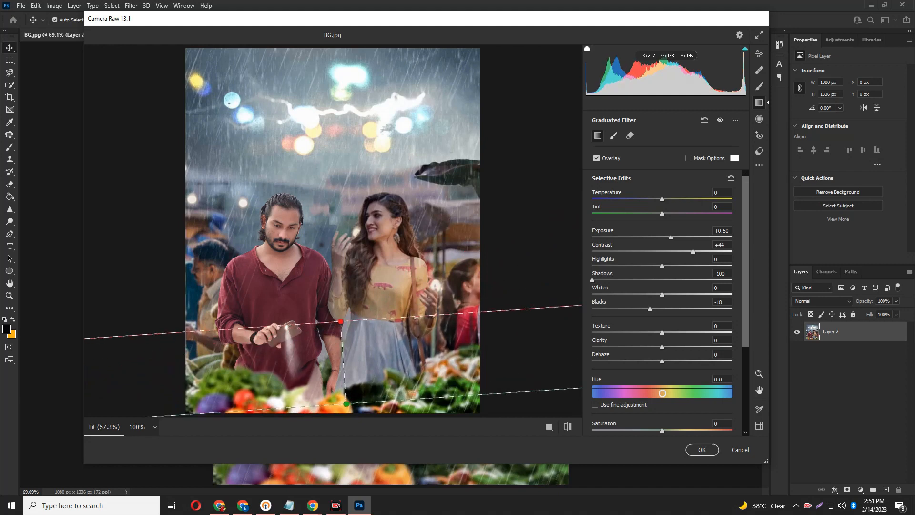
{"action": "left_click_drag", "start_coordinate": [344, 362], "coordinate": [325, 290]}
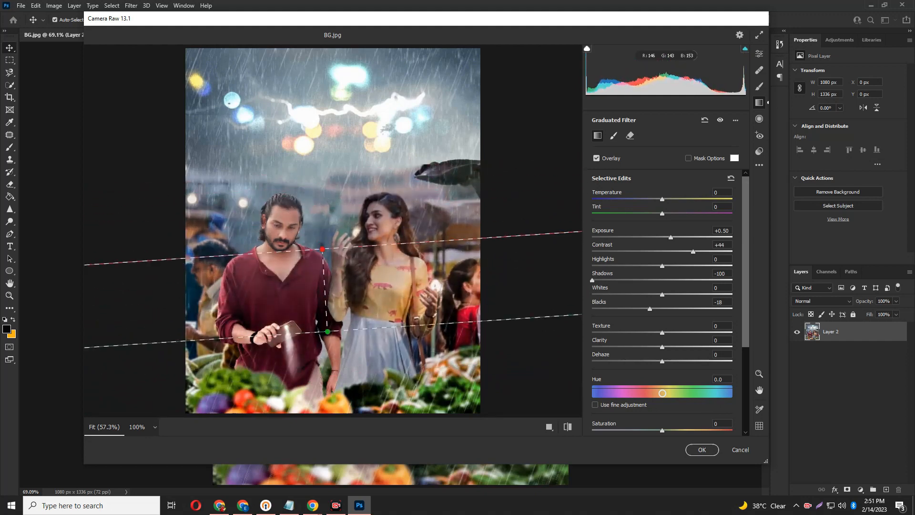
{"action": "left_click_drag", "start_coordinate": [323, 249], "coordinate": [297, 150]}
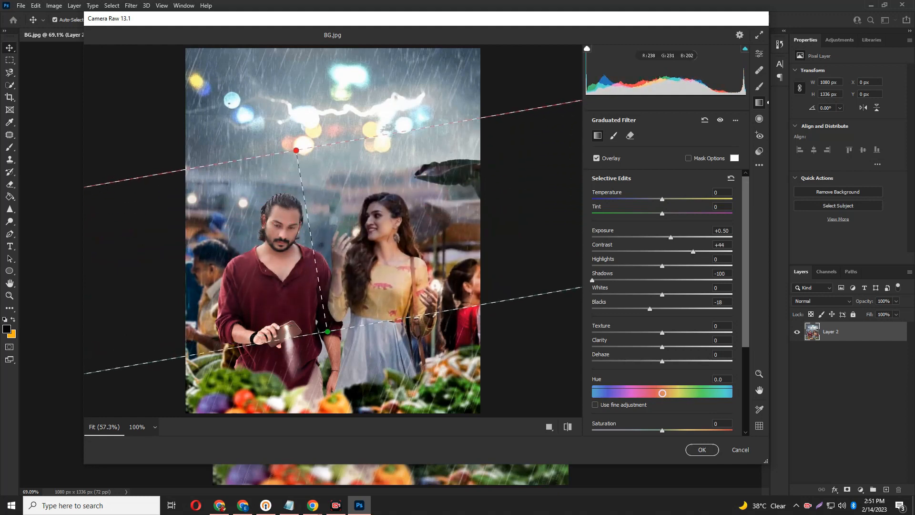
{"action": "left_click_drag", "start_coordinate": [313, 240], "coordinate": [283, 304]}
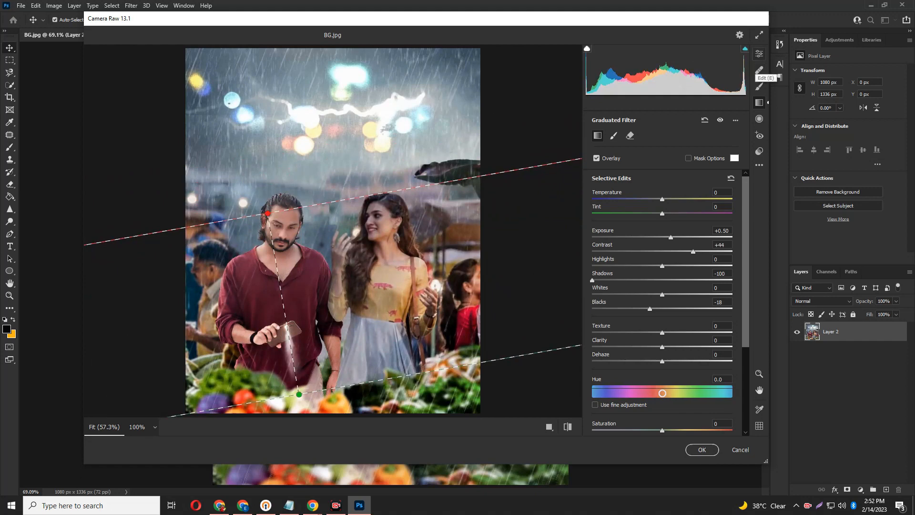
- Set the basic white balance adjustments to Temperature +2 and Tint -3
{"action": "left_click", "coordinate": [759, 54]}
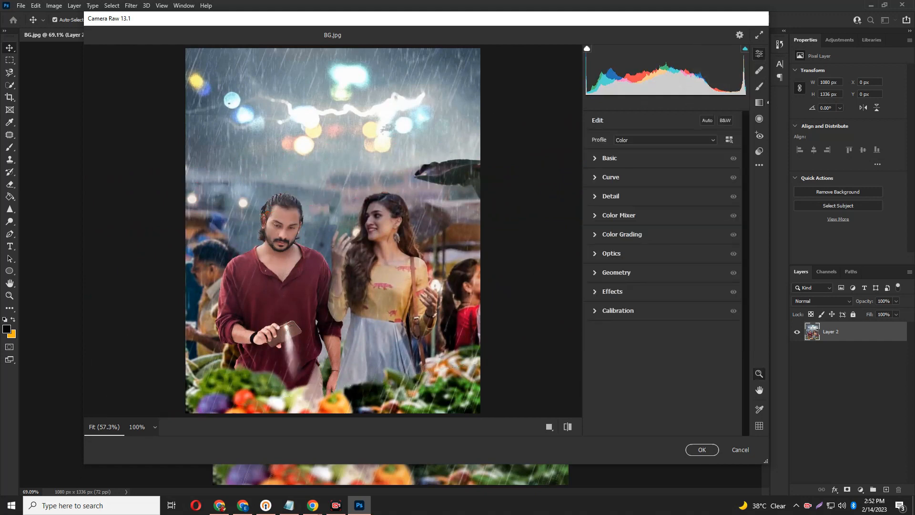
{"action": "key", "text": "ctrl+1"}
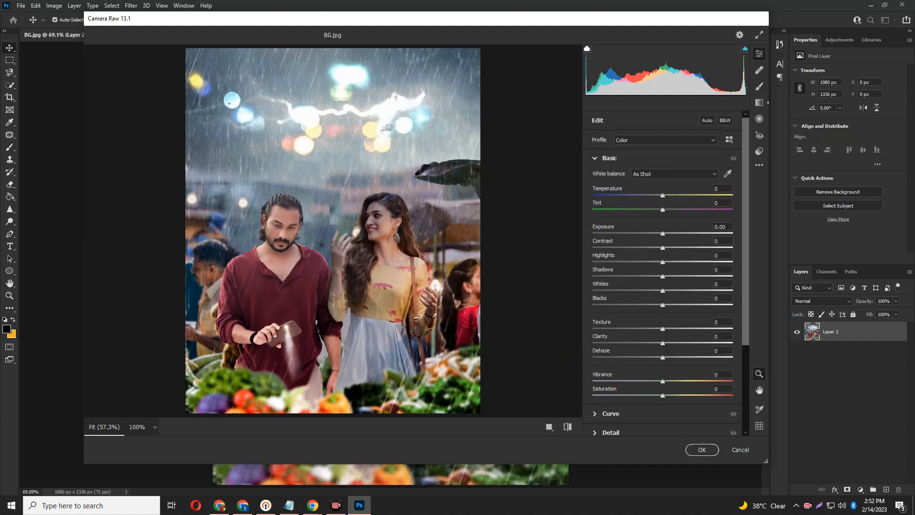
{"action": "mouse_move", "coordinate": [663, 195]}
{"action": "left_mouse_down"}
{"action": "mouse_move", "coordinate": [654, 195]}
{"action": "mouse_move", "coordinate": [664, 195]}
{"action": "left_mouse_up"}
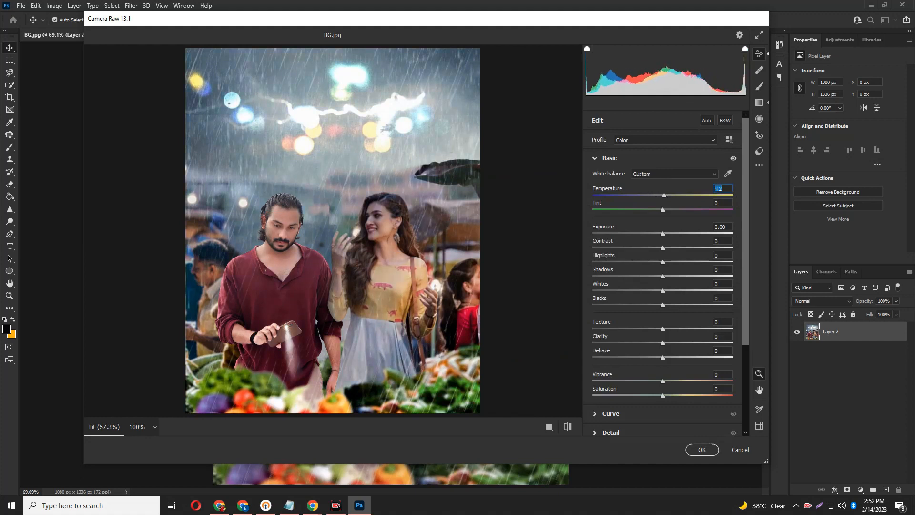
{"action": "key", "text": "Tab"}
{"action": "key", "text": "Down"}
{"action": "key", "text": "Down"}
{"action": "key", "text": "Down"}
{"action": "key", "text": "Down"}
{"action": "key", "text": "Down"}
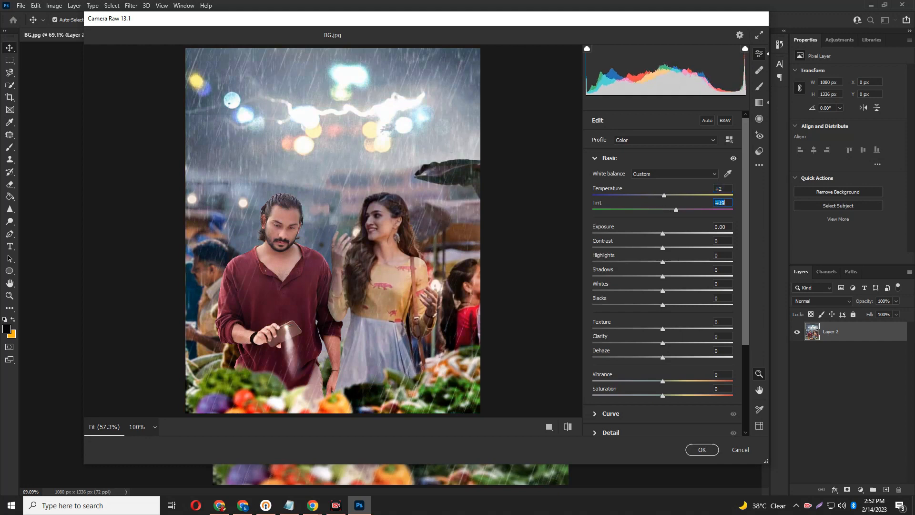
{"action": "key", "text": "Up"}
{"action": "key", "text": "Up"}
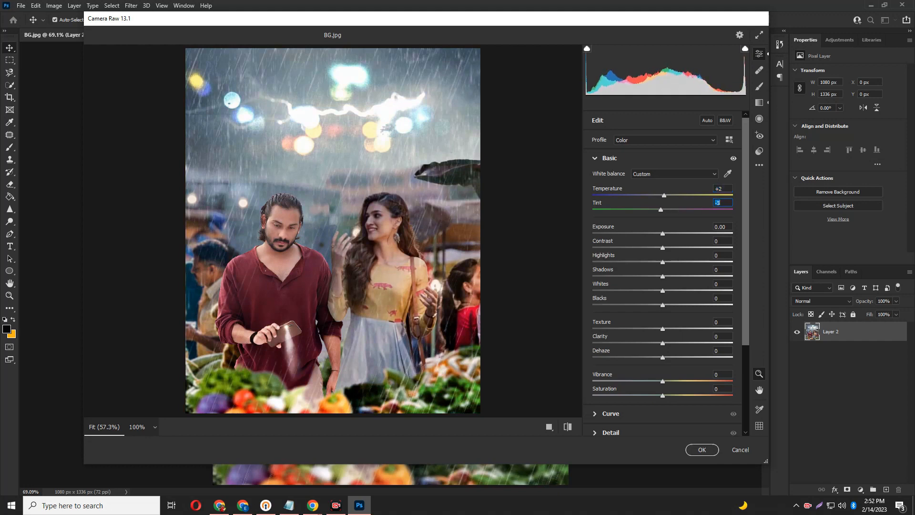
- Set the basic Exposure adjustment to -0.15
{"action": "key", "text": "Tab"}
{"action": "key", "text": "Up"}
{"action": "key", "text": "Up"}
{"action": "key", "text": "Up"}
{"action": "key", "text": "Up"}
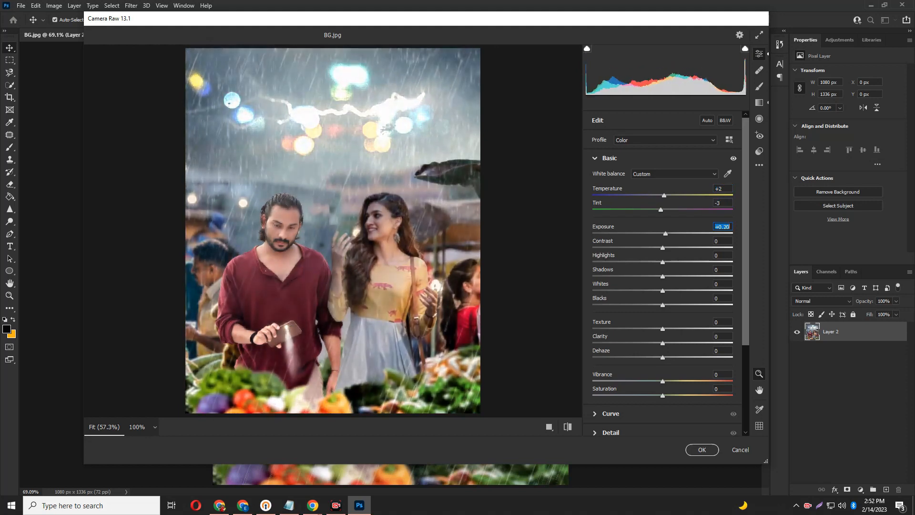
{"action": "key", "text": "Down"}
{"action": "key", "text": "Down"}
{"action": "key", "text": "Down"}
{"action": "key", "text": "Down"}
{"action": "key", "text": "Down"}
{"action": "key", "text": "Down"}
{"action": "key", "text": "Down"}
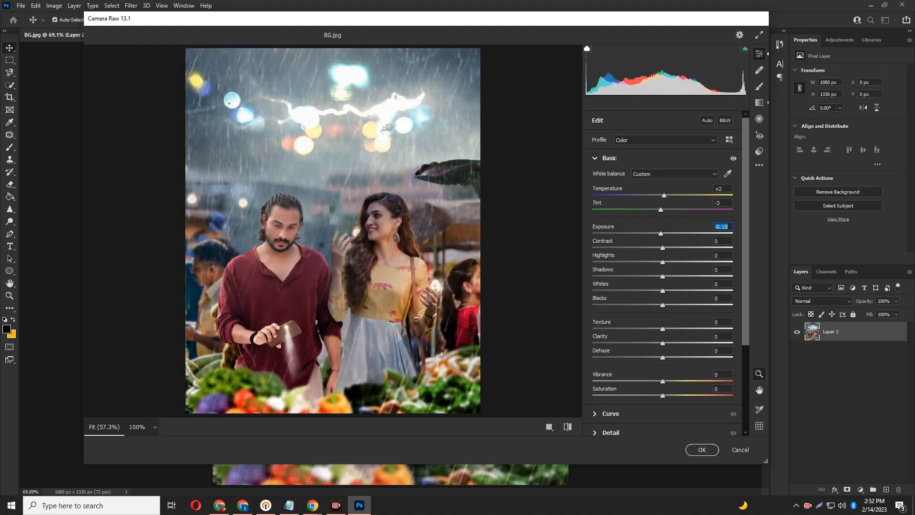
- Raise the basic Contrast adjustment to +17
{"action": "key", "text": "Tab"}
{"action": "key", "text": "Up"}
{"action": "key", "text": "Up"}
{"action": "key", "text": "Up"}
{"action": "key", "text": "Up"}
{"action": "key", "text": "Up"}
{"action": "key", "text": "Up"}
{"action": "key", "text": "Up"}
{"action": "key", "text": "Up"}
{"action": "key", "text": "Up"}
{"action": "key", "text": "Up"}
{"action": "key", "text": "Up"}
{"action": "key", "text": "Up"}
{"action": "key", "text": "Up"}
{"action": "key", "text": "Up"}
{"action": "key", "text": "Up"}
{"action": "key", "text": "Up"}
{"action": "key", "text": "Up"}
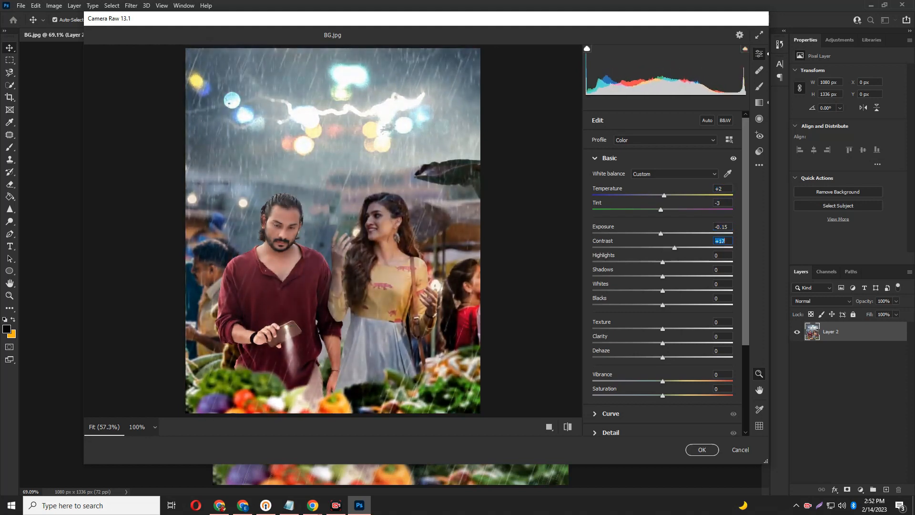
- Try stronger and weaker highlights on the image and settle the Highlights adjustment at +7
{"action": "key", "text": "Tab"}
{"action": "key", "text": "Up"}
{"action": "key", "text": "Up"}
{"action": "key", "text": "Up"}
{"action": "key", "text": "Up"}
{"action": "key", "text": "Up"}
{"action": "key", "text": "Up"}
{"action": "key", "text": "Up"}
{"action": "key", "text": "Up"}
{"action": "key", "text": "Up"}
{"action": "key", "text": "Up"}
{"action": "key", "text": "Up"}
{"action": "key", "text": "Up"}
{"action": "key", "text": "Up"}
{"action": "key", "text": "Up"}
{"action": "key", "text": "Up"}
{"action": "key", "text": "Up"}
{"action": "key", "text": "Up"}
{"action": "key", "text": "Up"}
{"action": "key", "text": "Up"}
{"action": "key", "text": "Up"}
{"action": "key", "text": "Down"}
{"action": "key", "text": "Down"}
{"action": "key", "text": "Down"}
{"action": "key", "text": "Down"}
{"action": "key", "text": "Down"}
{"action": "key", "text": "Down"}
{"action": "key", "text": "Down"}
{"action": "key", "text": "Down"}
{"action": "key", "text": "Down"}
{"action": "key", "text": "Down"}
{"action": "key", "text": "Down"}
{"action": "key", "text": "Down"}
{"action": "key", "text": "Down"}
{"action": "key", "text": "Down"}
{"action": "key", "text": "Down"}
{"action": "key", "text": "Down"}
{"action": "key", "text": "Down"}
{"action": "key", "text": "Down"}
{"action": "key", "text": "Down"}
{"action": "key", "text": "Down"}
- Lift the dark areas by setting the Shadows adjustment to +41
{"action": "key", "text": "Tab"}
{"action": "key", "text": "Up"}
{"action": "key", "text": "Up"}
{"action": "key", "text": "Up"}
{"action": "key", "text": "Up"}
{"action": "key", "text": "Up"}
{"action": "key", "text": "Up"}
{"action": "key", "text": "Up"}
{"action": "key", "text": "Up"}
{"action": "key", "text": "Up"}
{"action": "key", "text": "Up"}
{"action": "key", "text": "Up"}
{"action": "key", "text": "Up"}
{"action": "key", "text": "Up"}
{"action": "key", "text": "Up"}
{"action": "key", "text": "Up"}
{"action": "key", "text": "Up"}
{"action": "key", "text": "Up"}
{"action": "key", "text": "Up"}
{"action": "key", "text": "Up"}
{"action": "key", "text": "Up"}
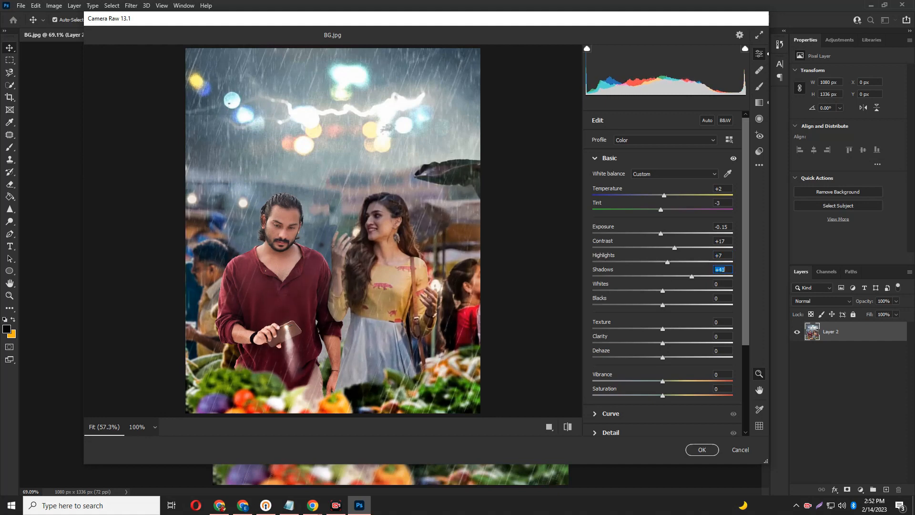
- Leave Whites at 0 and deepen the darkest tones by setting Blacks to -13
{"action": "key", "text": "Tab"}
{"action": "key", "text": "Down"}
{"action": "key", "text": "Down"}
{"action": "key", "text": "Down"}
{"action": "key", "text": "Down"}
{"action": "key", "text": "Down"}
{"action": "key", "text": "Down"}
{"action": "key", "text": "Down"}
{"action": "key", "text": "Down"}
{"action": "key", "text": "Down"}
{"action": "key", "text": "Down"}
{"action": "key", "text": "Down"}
{"action": "key", "text": "Down"}
{"action": "key", "text": "Down"}
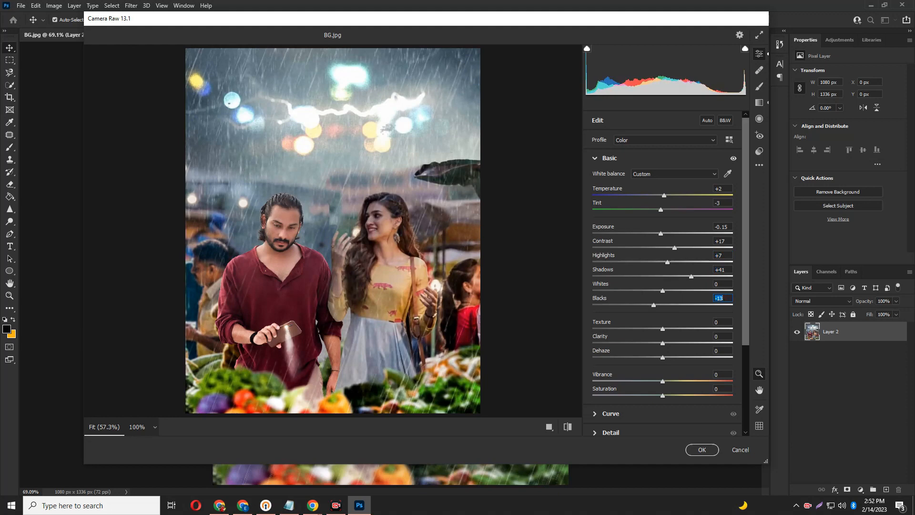
- Try lower and higher clarity on the image and settle the Clarity adjustment at +10
{"action": "key", "text": "Tab"}
{"action": "key", "text": "Tab"}
{"action": "key", "text": "Down"}
{"action": "key", "text": "Down"}
{"action": "key", "text": "Down"}
{"action": "key", "text": "Down"}
{"action": "key", "text": "Up"}
{"action": "key", "text": "Up"}
{"action": "key", "text": "Up"}
{"action": "key", "text": "Up"}
{"action": "key", "text": "Up"}
{"action": "key", "text": "Up"}
{"action": "key", "text": "Up"}
{"action": "key", "text": "Up"}
{"action": "key", "text": "Up"}
{"action": "key", "text": "Up"}
{"action": "key", "text": "Up"}
{"action": "key", "text": "Up"}
{"action": "key", "text": "Up"}
{"action": "key", "text": "Up"}
- Raise the Dehaze adjustment to +29 to cut the haze in the rainy scene
{"action": "key", "text": "Tab"}
{"action": "key", "text": "Up"}
{"action": "key", "text": "Up"}
{"action": "key", "text": "Up"}
{"action": "key", "text": "Up"}
{"action": "key", "text": "Up"}
{"action": "key", "text": "Up"}
{"action": "key", "text": "Up"}
{"action": "key", "text": "Up"}
{"action": "key", "text": "Up"}
{"action": "key", "text": "Up"}
{"action": "key", "text": "Up"}
{"action": "key", "text": "Up"}
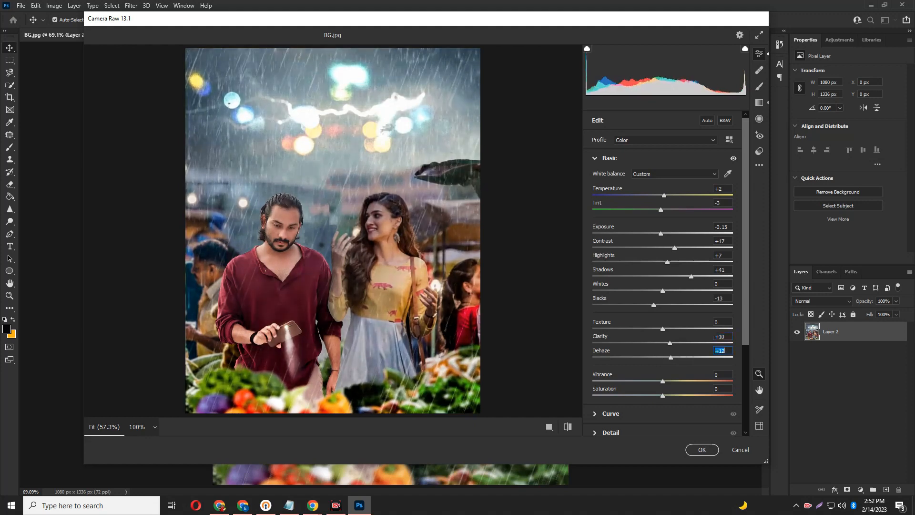
{"action": "key", "text": "Up"}
{"action": "key", "text": "Up"}
{"action": "key", "text": "Up"}
{"action": "key", "text": "Up"}
{"action": "key", "text": "Up"}
{"action": "key", "text": "Up"}
{"action": "key", "text": "Up"}
{"action": "key", "text": "Up"}
{"action": "key", "text": "Up"}
{"action": "key", "text": "Up"}
{"action": "key", "text": "Up"}
{"action": "key", "text": "Up"}
{"action": "key", "text": "Up"}
{"action": "key", "text": "Up"}
{"action": "key", "text": "Up"}
{"action": "key", "text": "Up"}
{"action": "key", "text": "Up"}
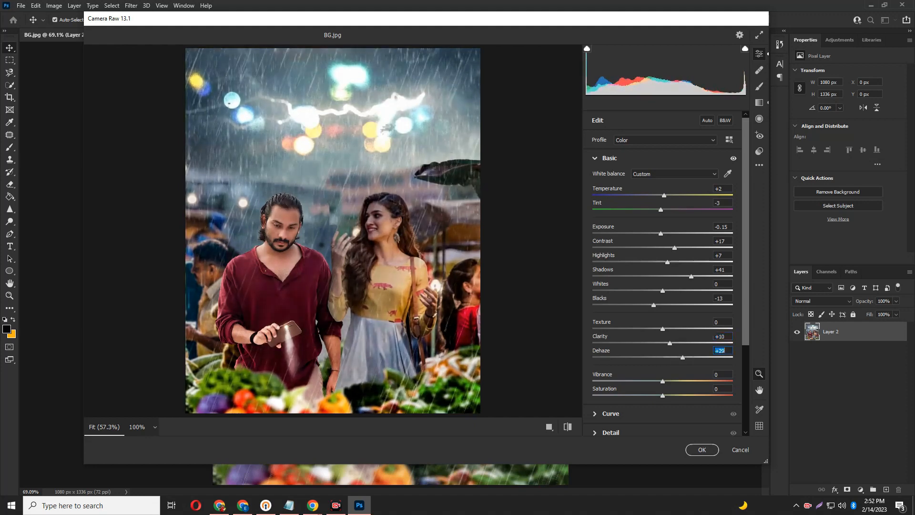
- Set the Saturation adjustment to -1 and bring Vibrance to +31
{"action": "key", "text": "Tab"}
{"action": "key", "text": "Tab"}
{"action": "key", "text": "Up"}
{"action": "key", "text": "Down"}
{"action": "key", "text": "Down"}
{"action": "key", "text": "shift+Tab"}
{"action": "key", "text": "Down"}
{"action": "key", "text": "Down"}
{"action": "key", "text": "Down"}
{"action": "key", "text": "Down"}
{"action": "key", "text": "Down"}
{"action": "key", "text": "Down"}
{"action": "key", "text": "Down"}
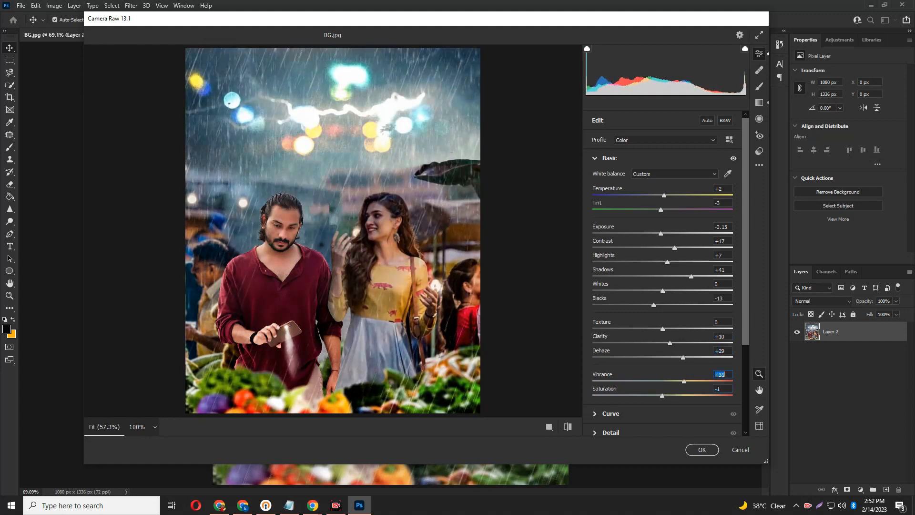
- Fine-tune the Vibrance, raise the Saturation by several points and finish with the Basic adjustments
{"action": "left_click_drag", "start_coordinate": [658, 381], "coordinate": [674, 381]}
{"action": "key", "text": "Tab"}
{"action": "key", "text": "Up"}
{"action": "key", "text": "Up"}
{"action": "key", "text": "Up"}
{"action": "key", "text": "Up"}
{"action": "key", "text": "Up"}
{"action": "key", "text": "Up"}
{"action": "key", "text": "Up"}
{"action": "key", "text": "Up"}
{"action": "key", "text": "Up"}
{"action": "key", "text": "ctrl+1"}
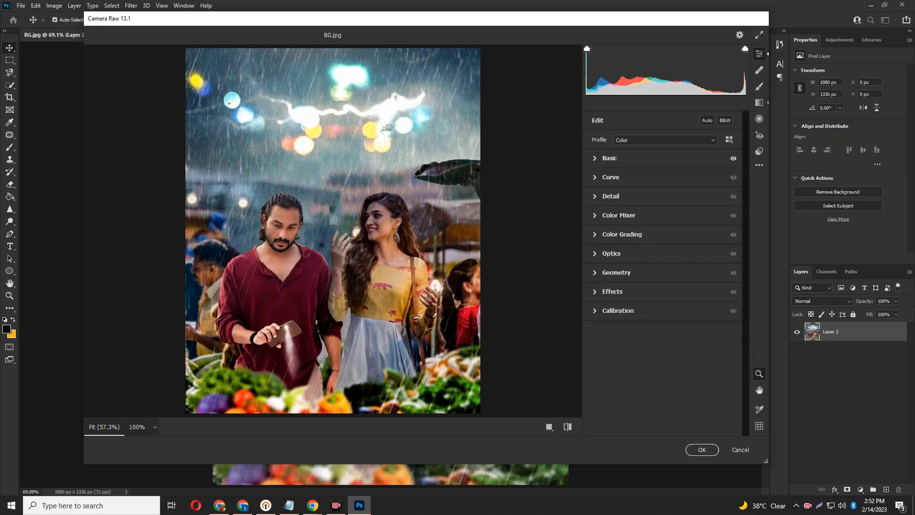
- Darken the image edges with Vignetting at -27, add a small amount of grain and apply the Camera Raw grade
{"action": "key", "text": "ctrl+8"}
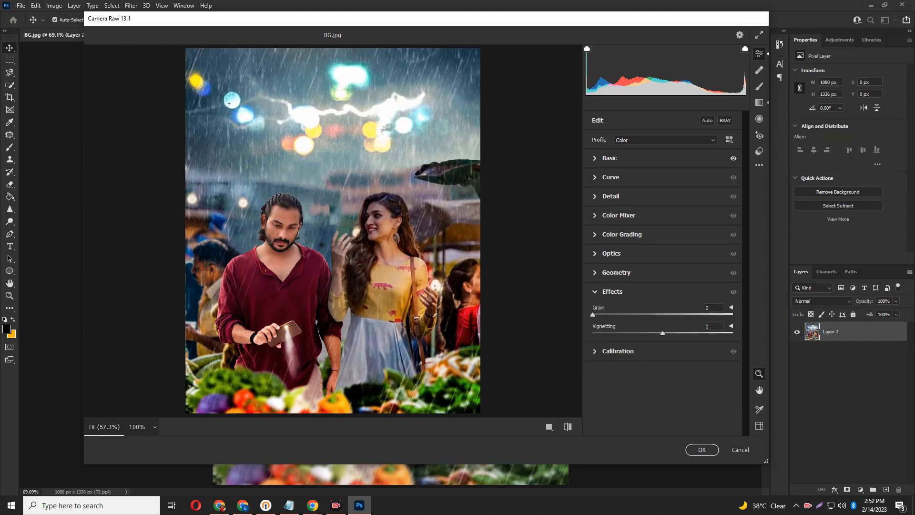
{"action": "left_click_drag", "start_coordinate": [663, 333], "coordinate": [644, 333]}
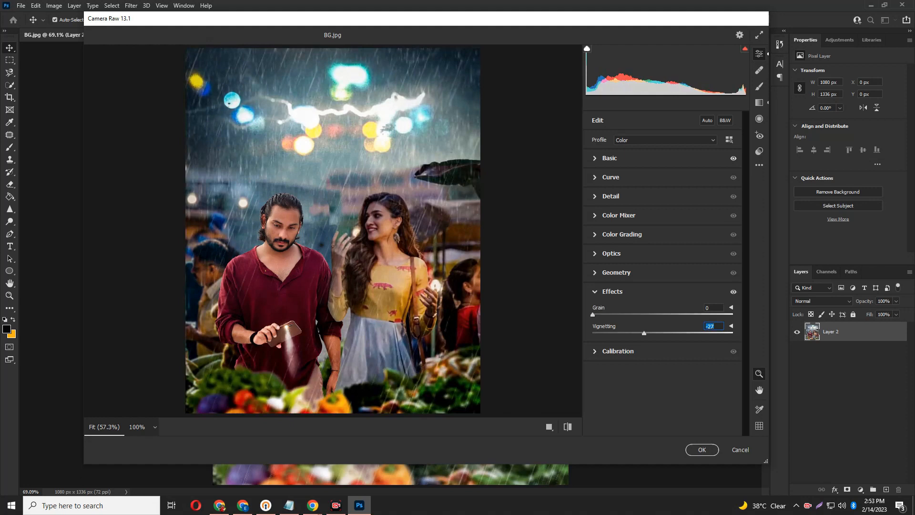
{"action": "left_click_drag", "start_coordinate": [593, 314], "coordinate": [602, 314]}
{"action": "key", "text": "ctrl+8"}
{"action": "key", "text": "Return"}
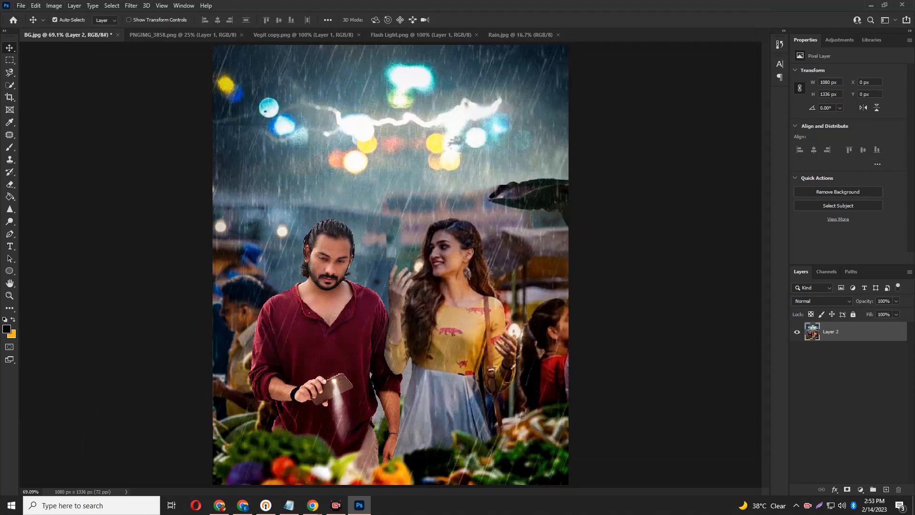
- Start saving the graded image under a new file, with the Desktop as destination and JPEG as format
{"action": "key", "text": "alt+f"}
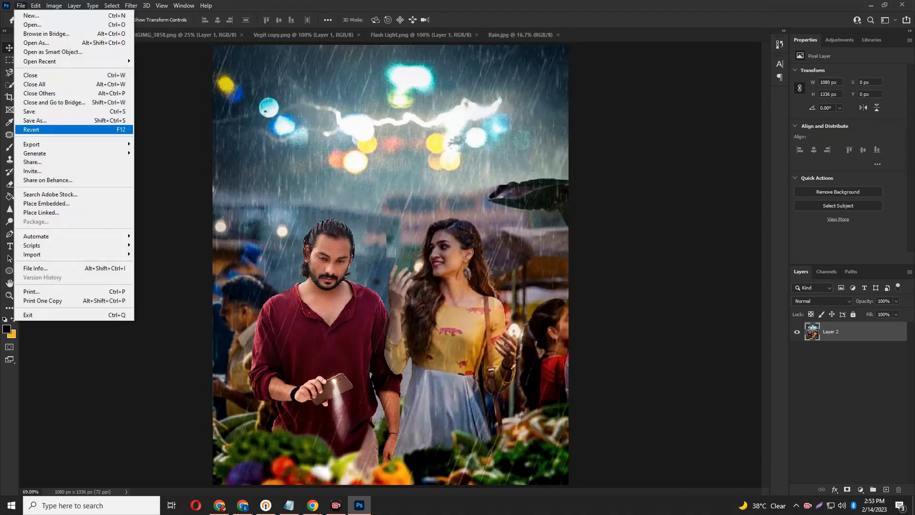
{"action": "key", "text": "Return"}
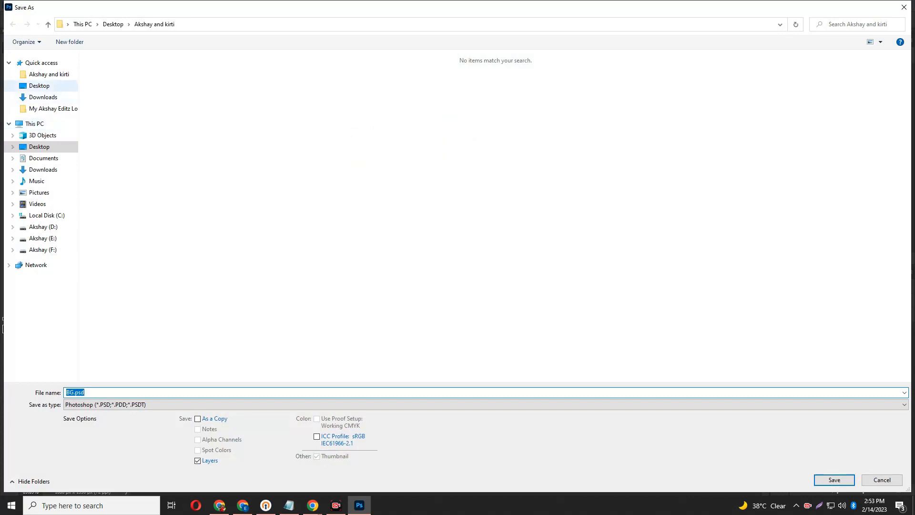
{"action": "left_click", "coordinate": [40, 86]}
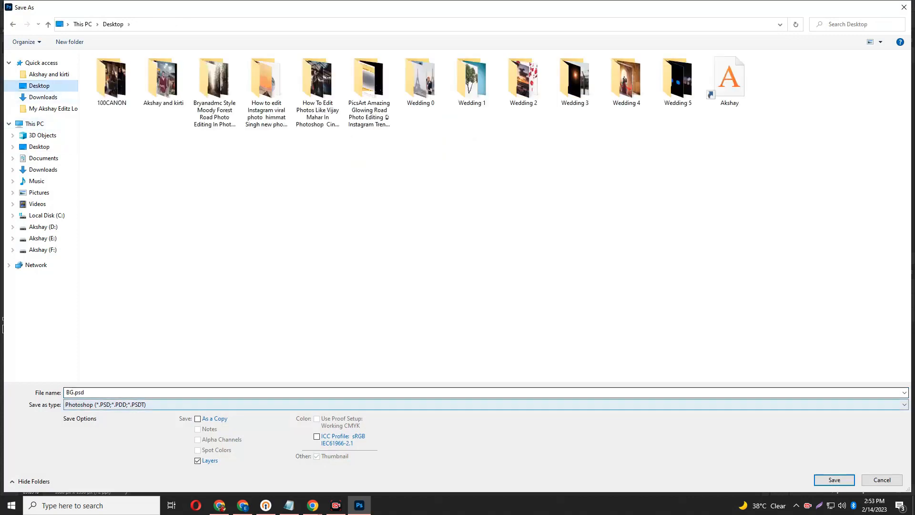
{"action": "left_click", "coordinate": [486, 405]}
{"action": "left_click", "coordinate": [95, 309]}
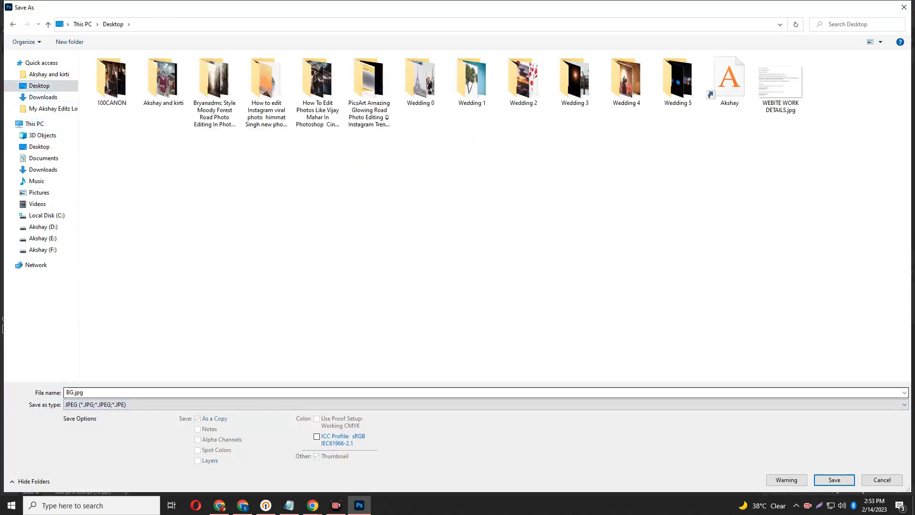
- Rename the JPEG with the creator's handle and the actress's name, and save it as Progressive at Maximum quality 12
{"action": "left_click", "coordinate": [73, 392]}
{"action": "left_click", "coordinate": [73, 392]}
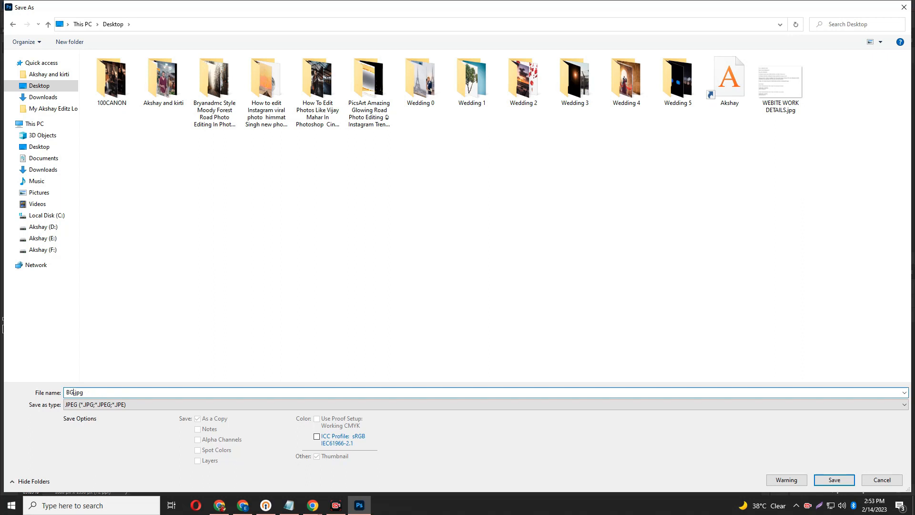
{"action": "key", "text": "BackSpace"}
{"action": "key", "text": "BackSpace"}
{"action": "type", "text": "AkshayEDditz With Kirti Senon"}
{"action": "key", "text": "Return"}
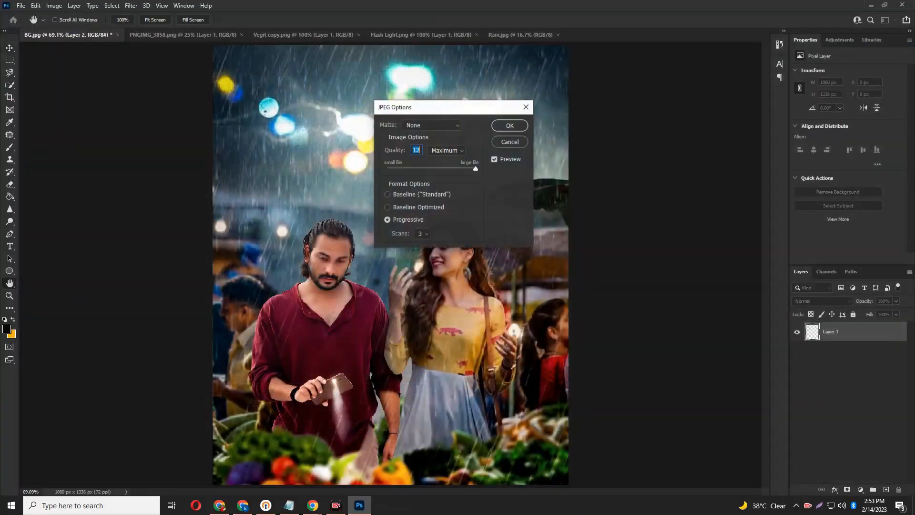
{"action": "key", "text": "Return"}
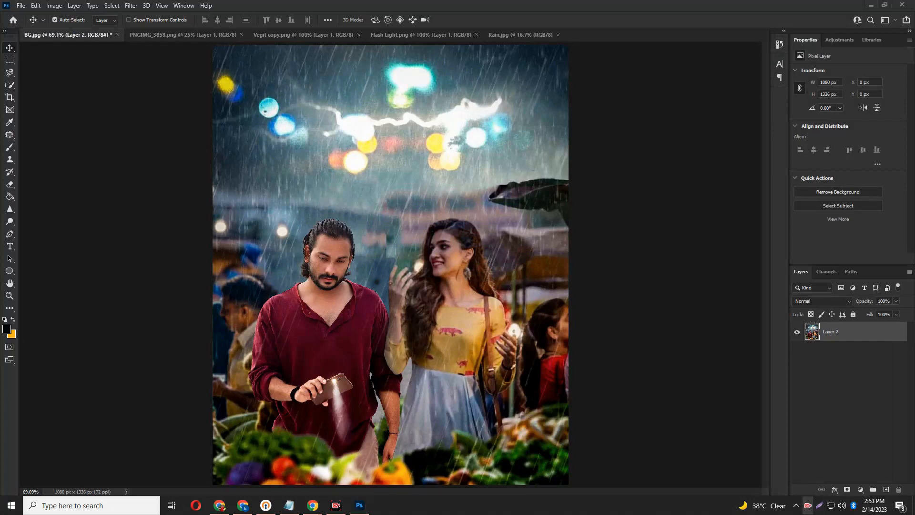
{"action": "right_click", "coordinate": [808, 505]}
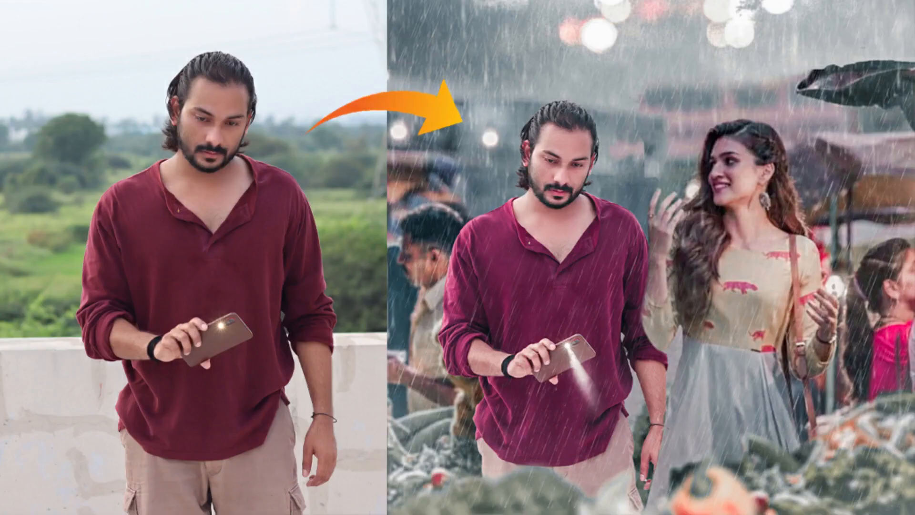